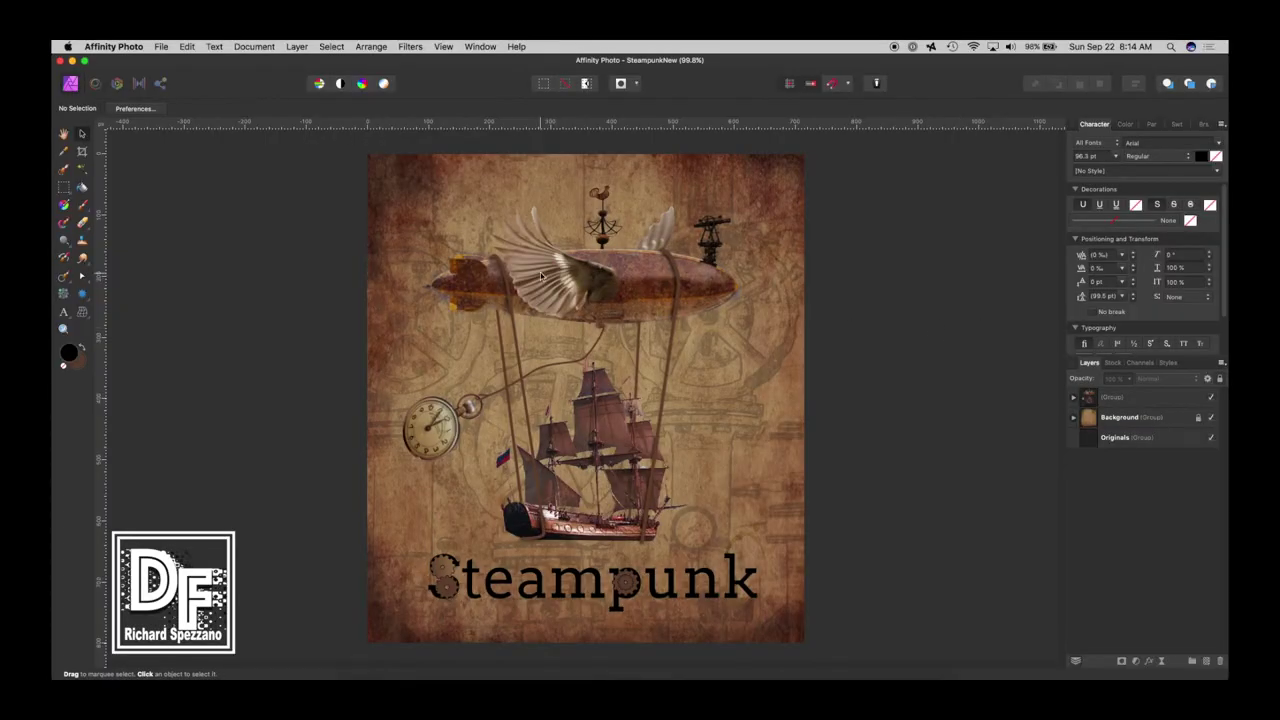
# Step: Select the large front wing inside the expanded artwork group and flip it horizontally
pyautogui.click(540, 275)
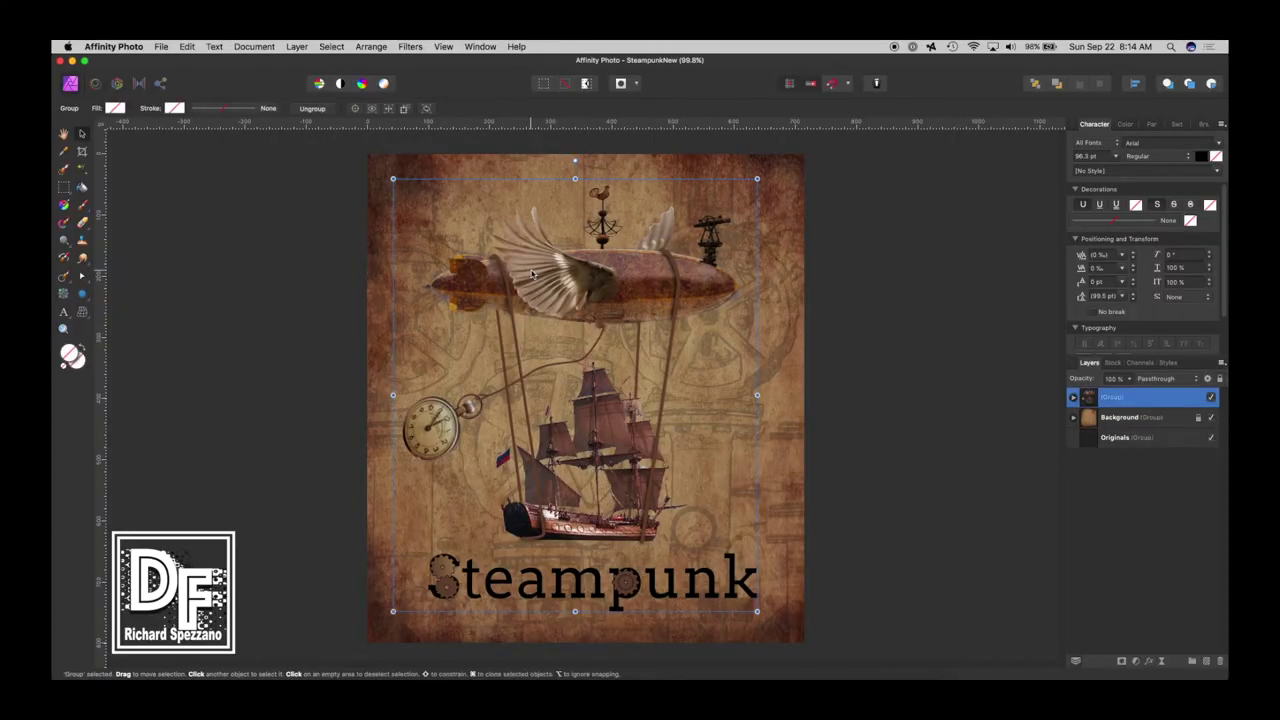
pyautogui.click(1074, 398)
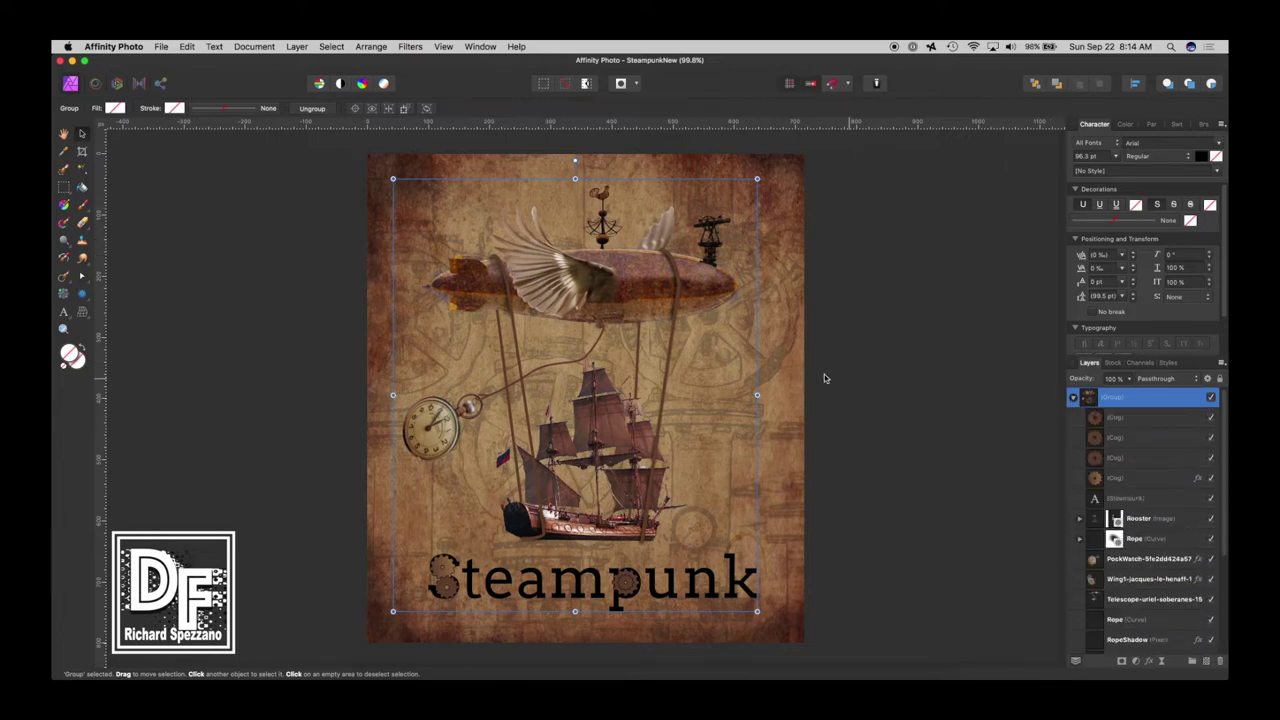
pyautogui.click(565, 291)
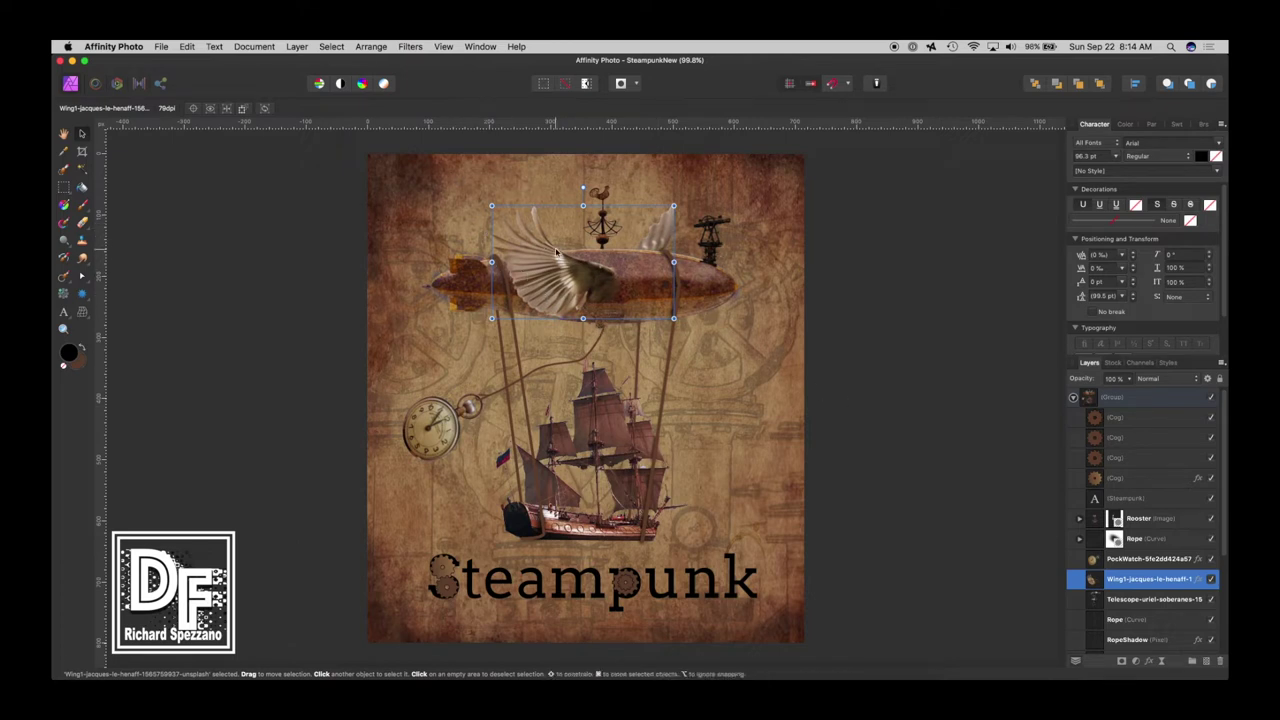
pyautogui.click(379, 48)
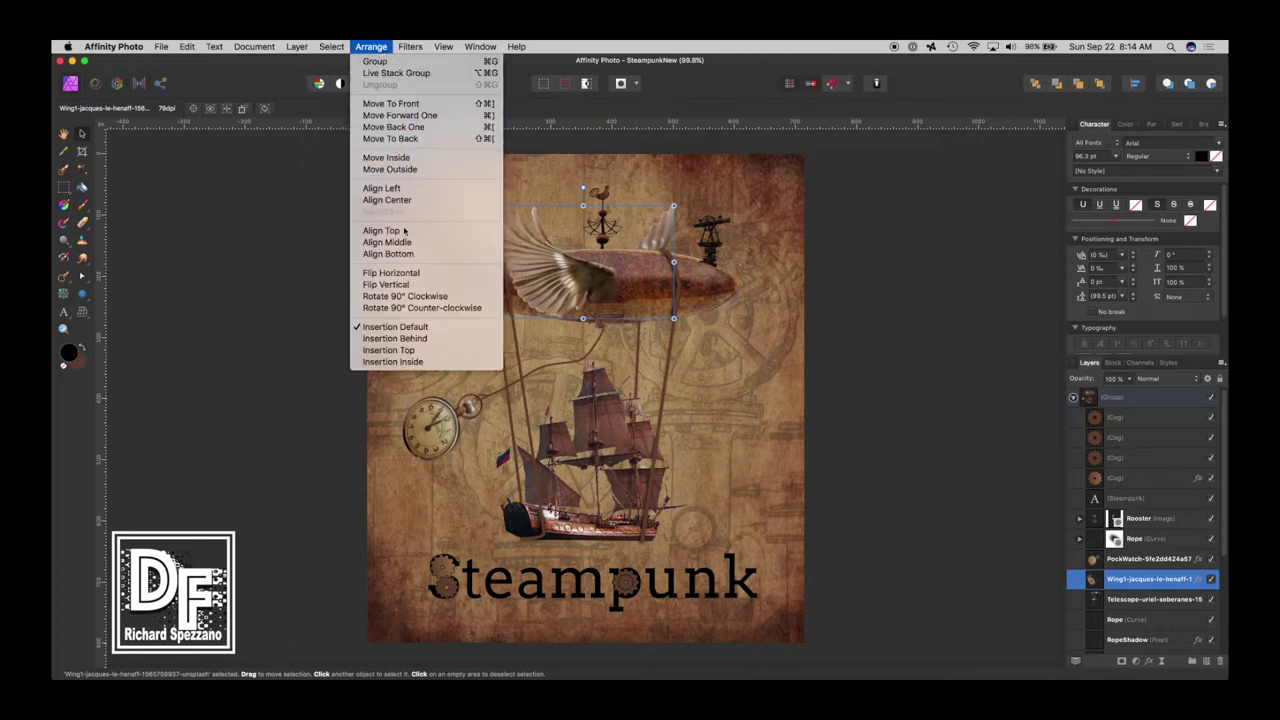
pyautogui.click(440, 273)
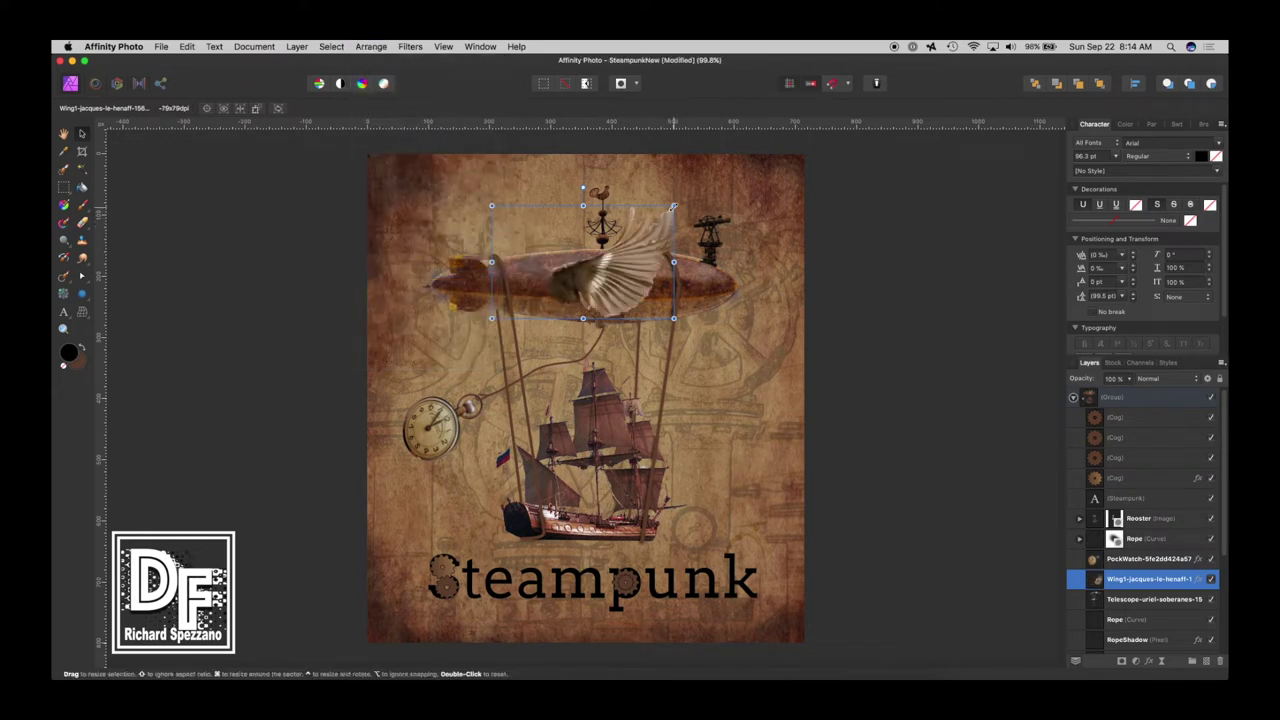
# Step: Move the flipped front wing toward the blimp's nose and scale it down slightly
pyautogui.moveTo(615, 268); pyautogui.dragTo(660, 252)
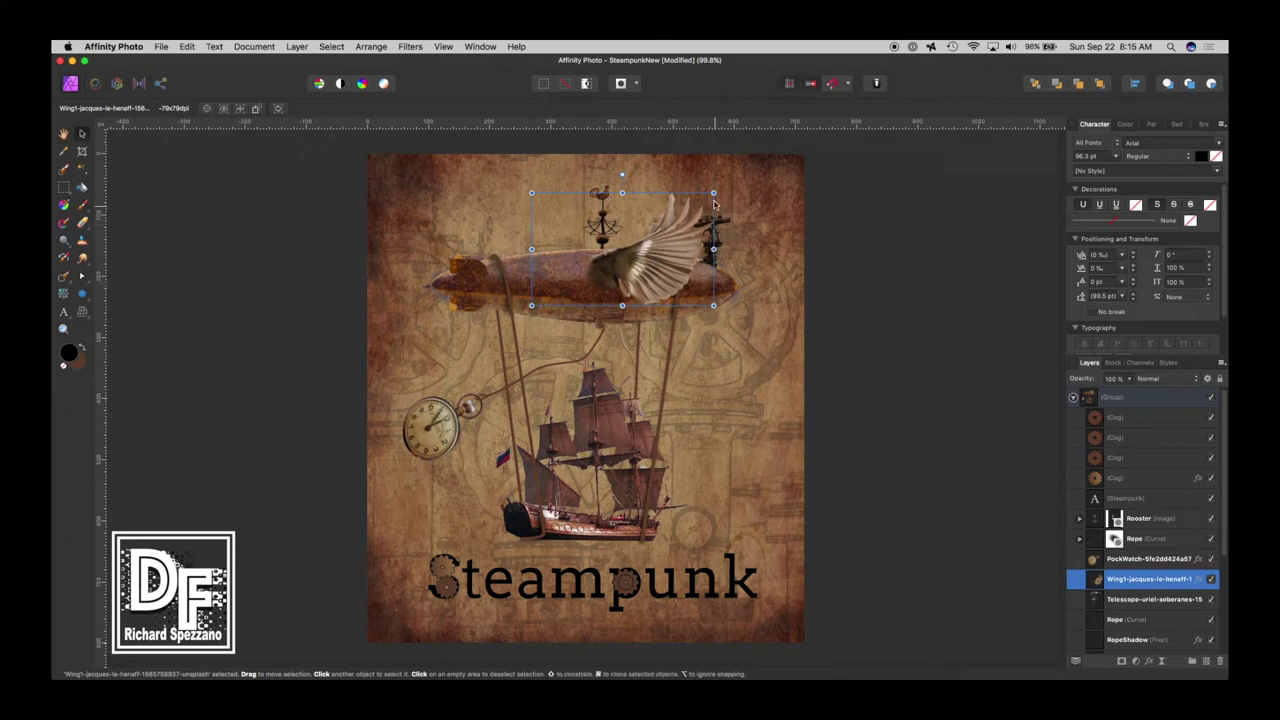
pyautogui.moveTo(713, 192); pyautogui.dragTo(698, 202)
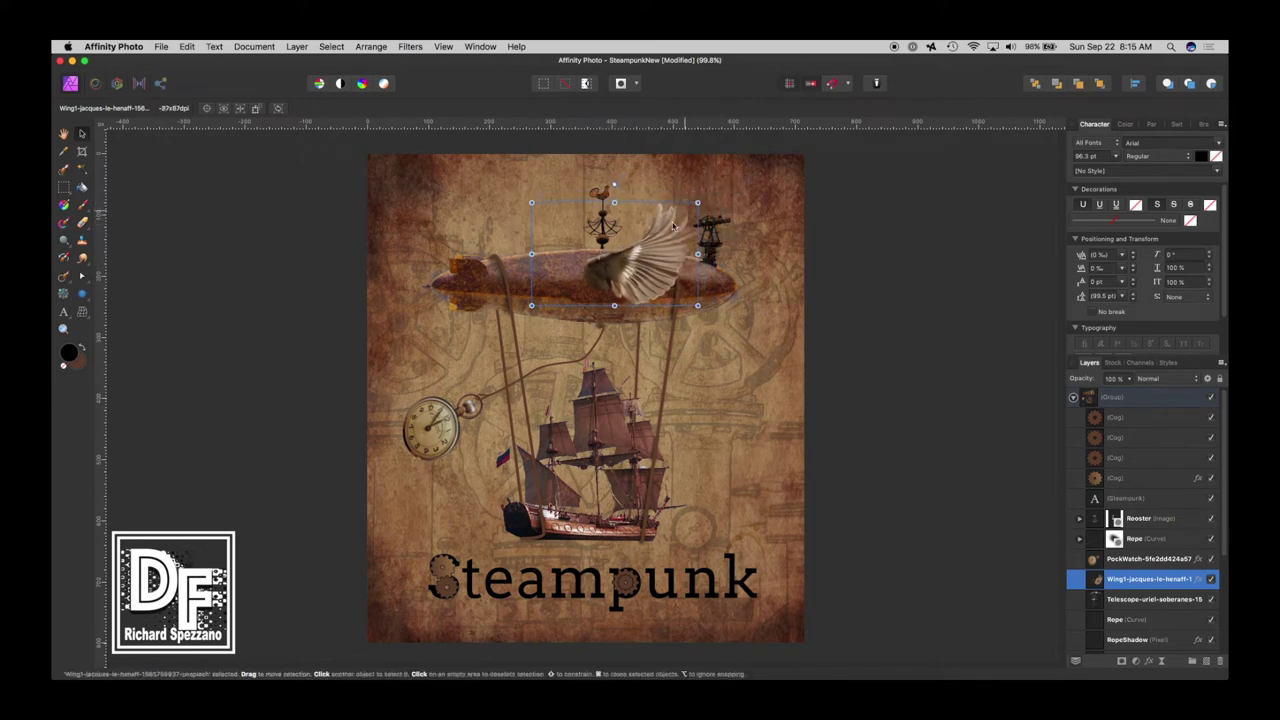
pyautogui.moveTo(646, 247); pyautogui.dragTo(653, 245)
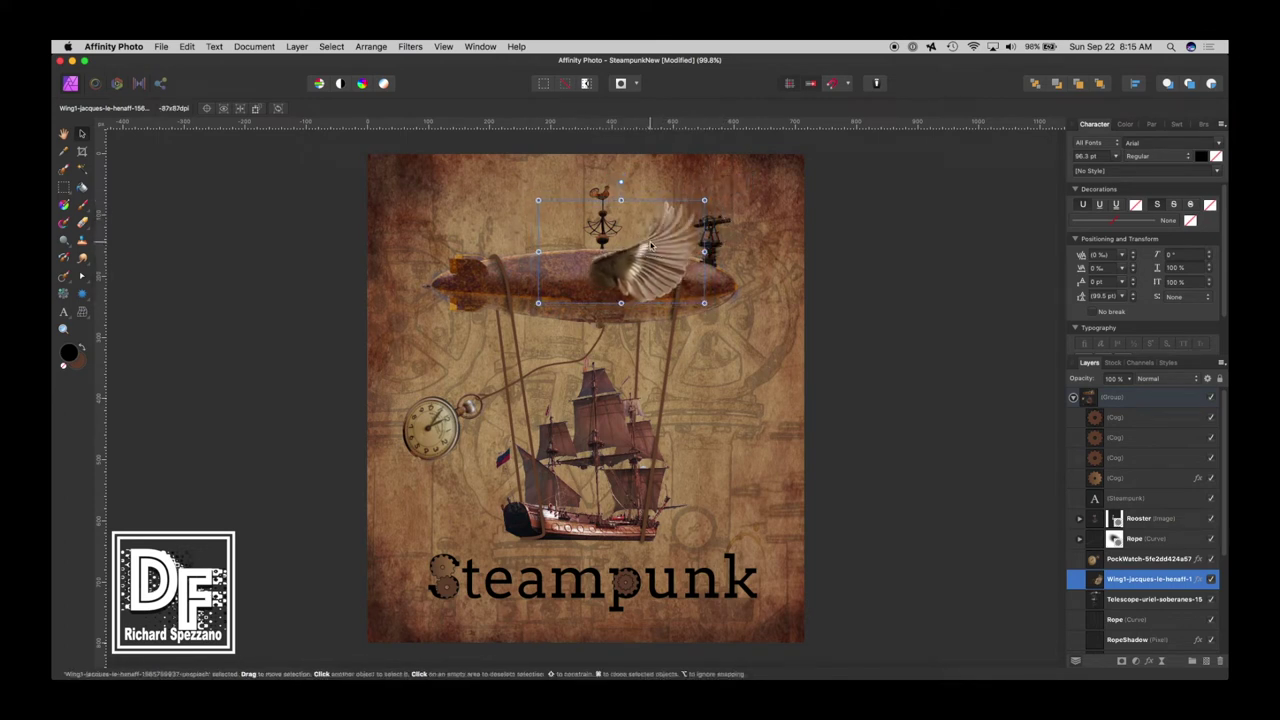
pyautogui.click(886, 252)
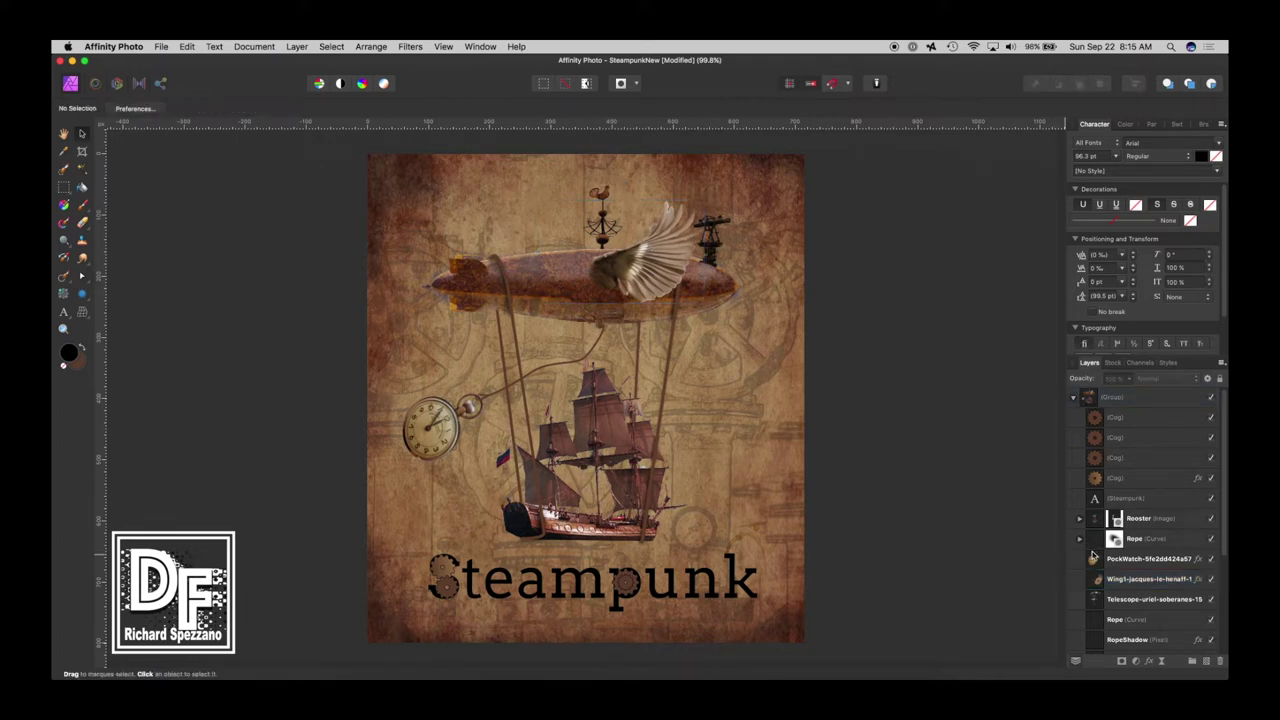
# Step: Flip the rear wing (Wing2 layer) horizontally and move it behind the blimp, to the tail side of the rooster weathervane
pyautogui.click(647, 257)
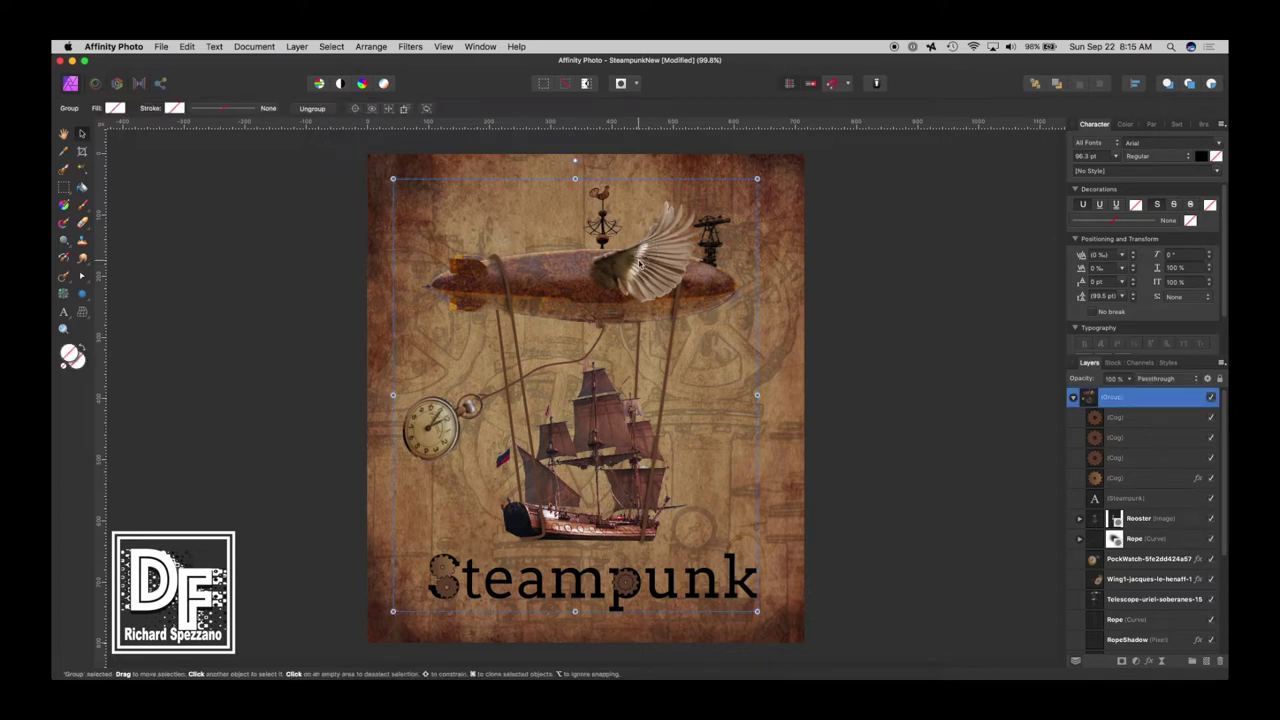
pyautogui.doubleClick(640, 262)
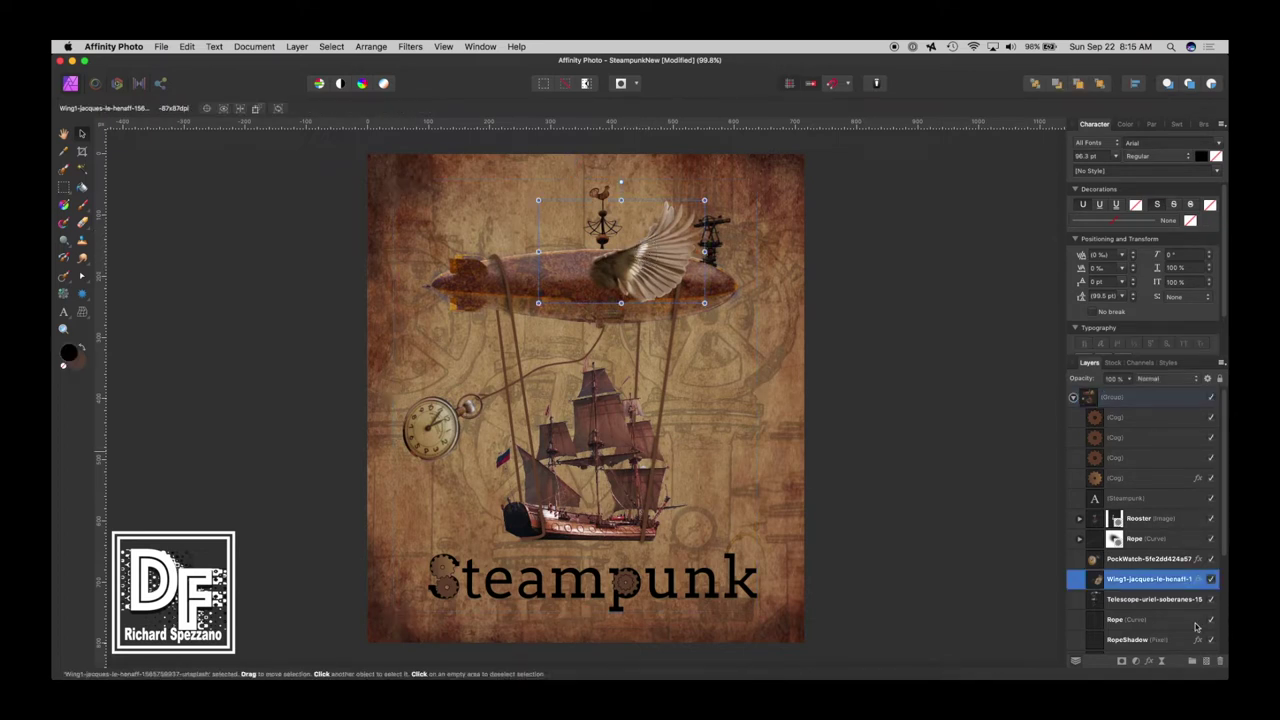
pyautogui.scroll(-3, 1127, 583)
pyautogui.scroll(-2, 1127, 583)
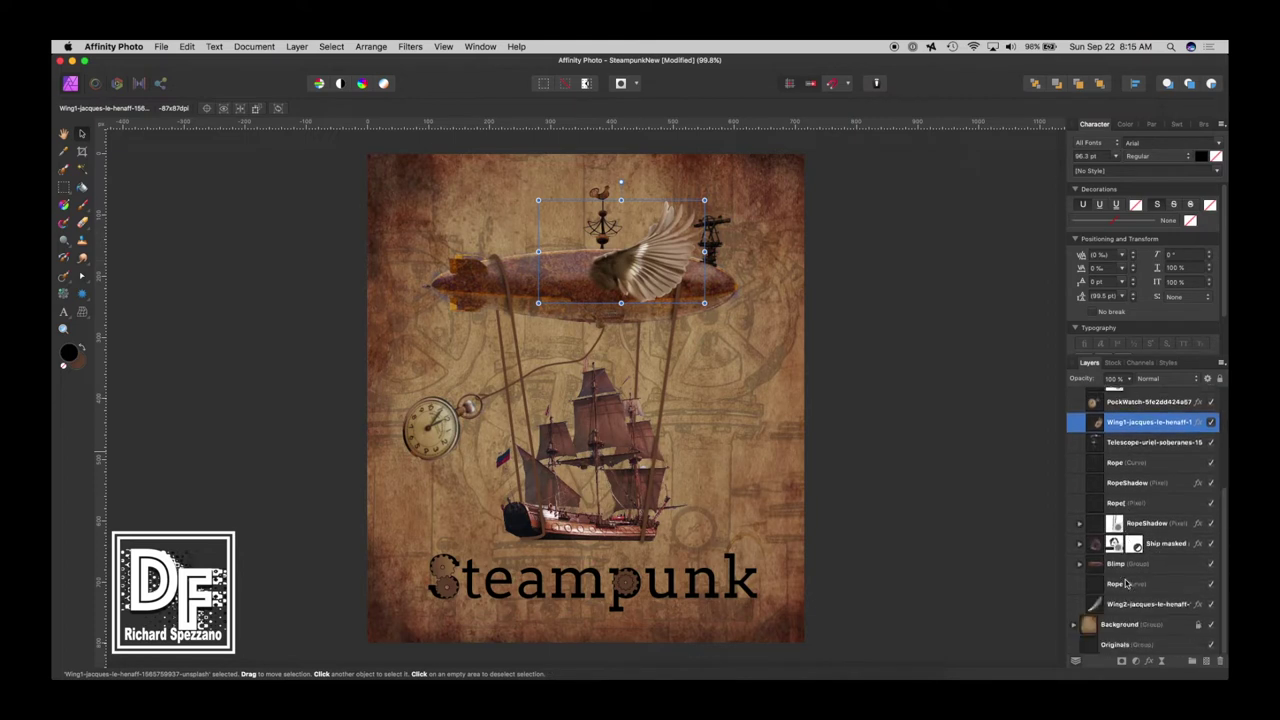
pyautogui.click(1108, 604)
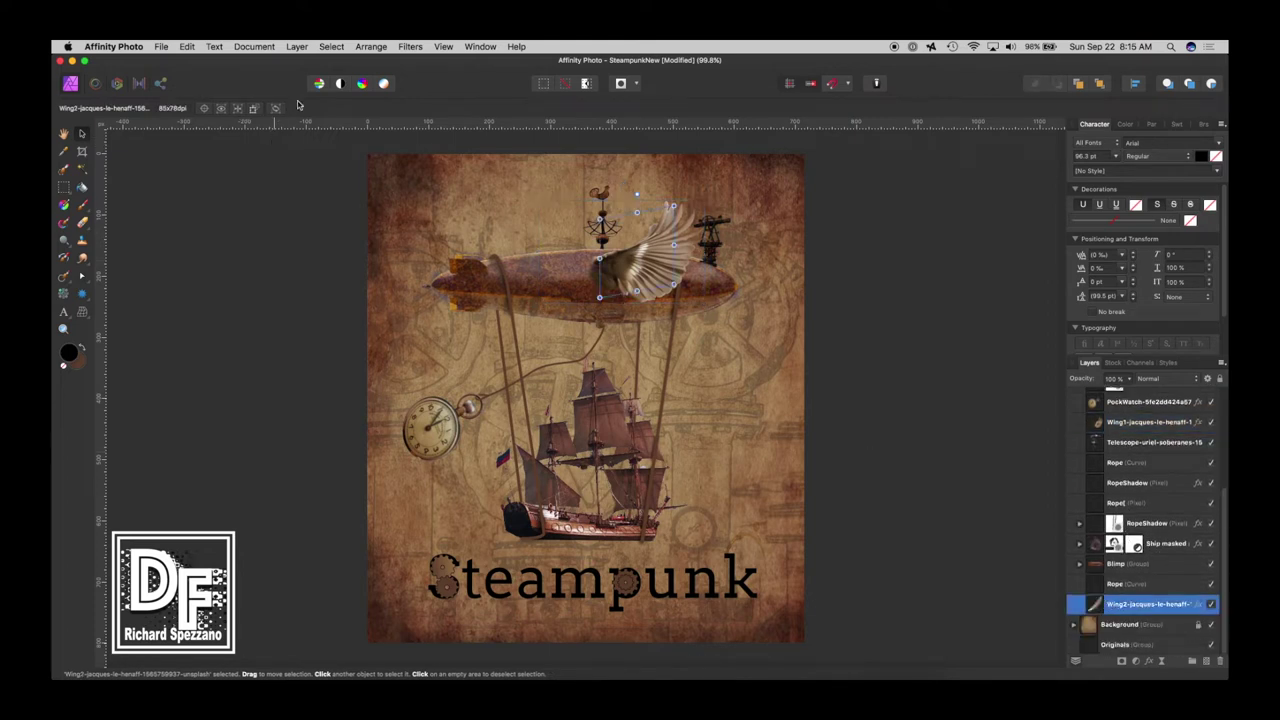
pyautogui.click(374, 48)
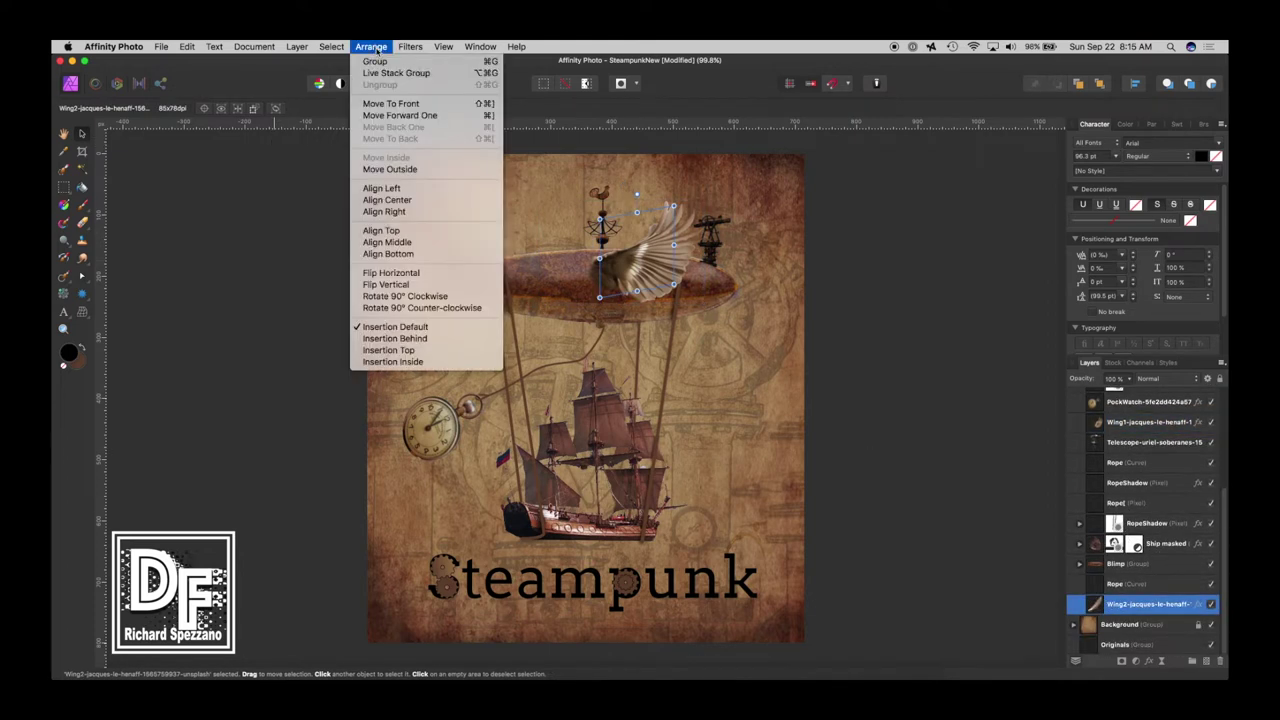
pyautogui.click(391, 272)
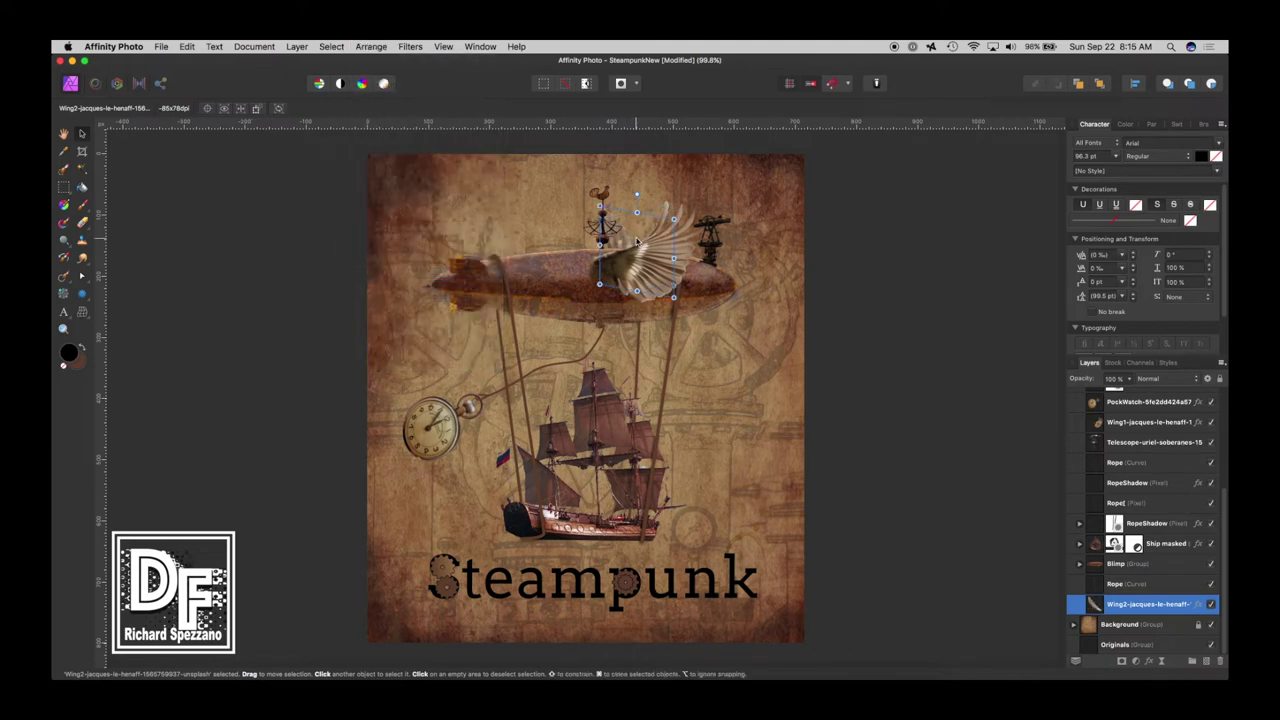
pyautogui.moveTo(636, 240); pyautogui.dragTo(540, 225)
pyautogui.click(932, 271)
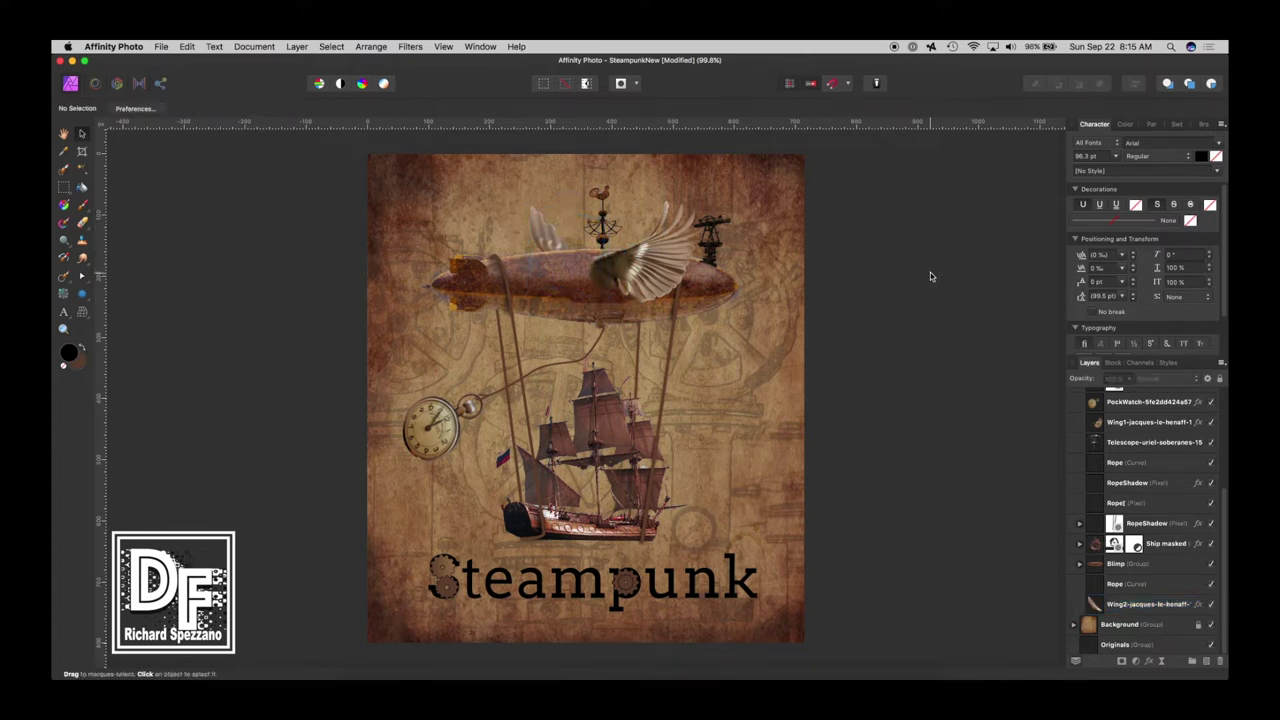
# Step: Nudge the rear wing and the front wing slightly toward the blimp's nose
pyautogui.click(551, 238)
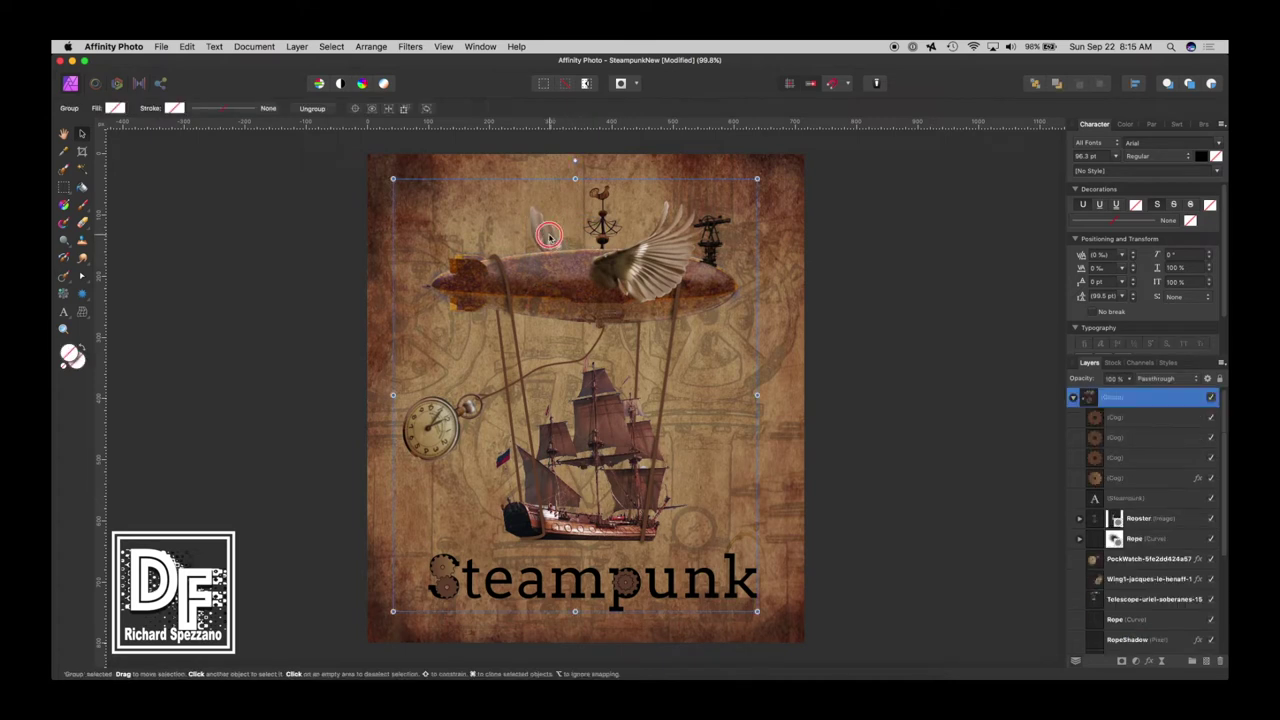
pyautogui.doubleClick(549, 236)
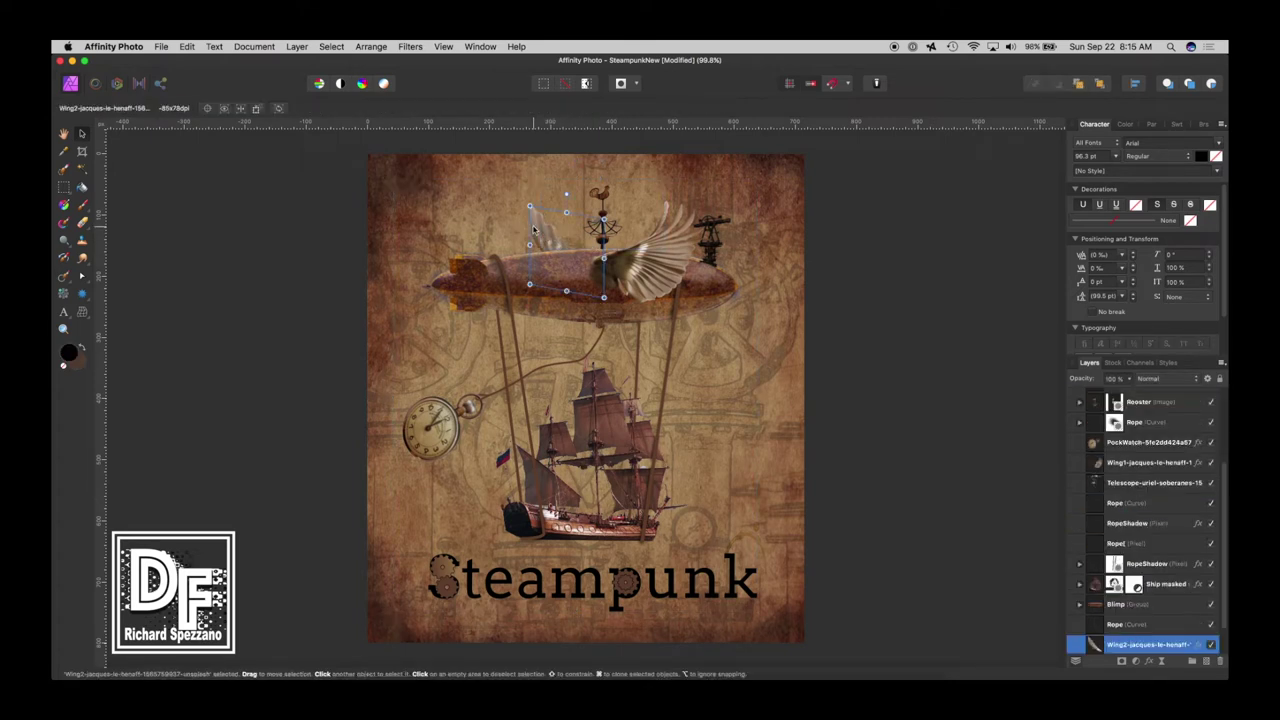
pyautogui.moveTo(535, 230); pyautogui.dragTo(540, 230)
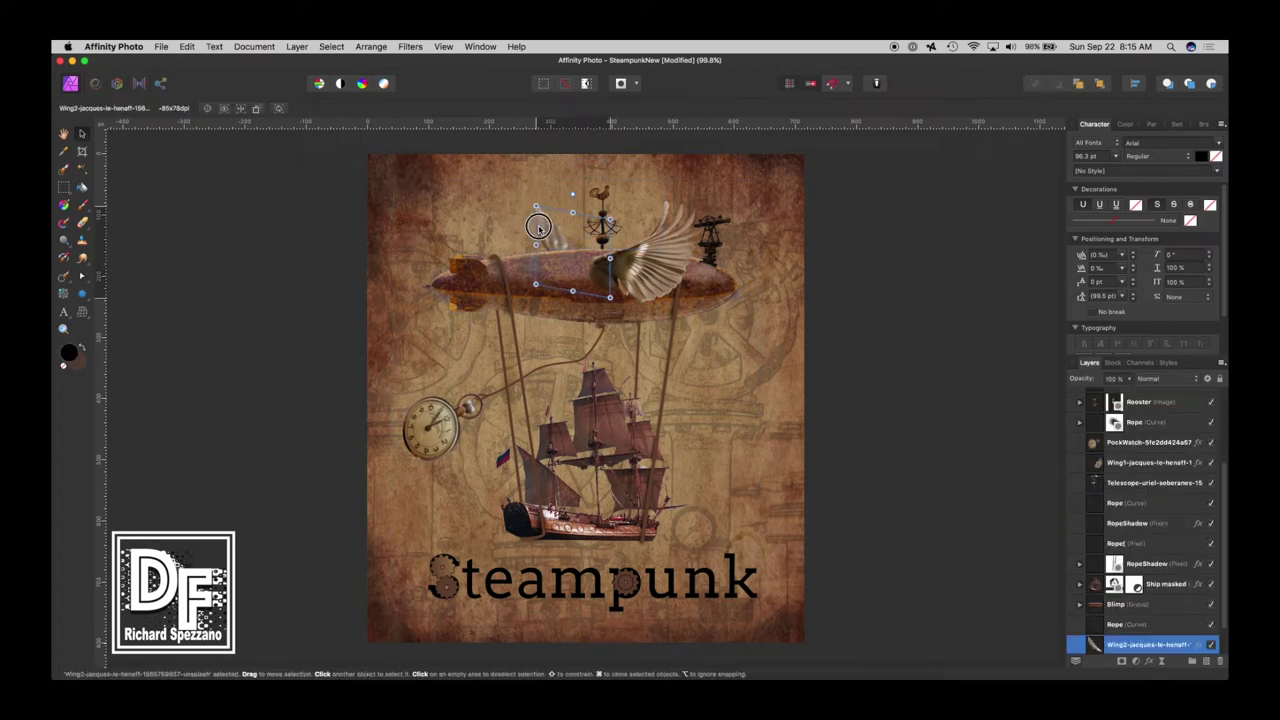
pyautogui.click(647, 258)
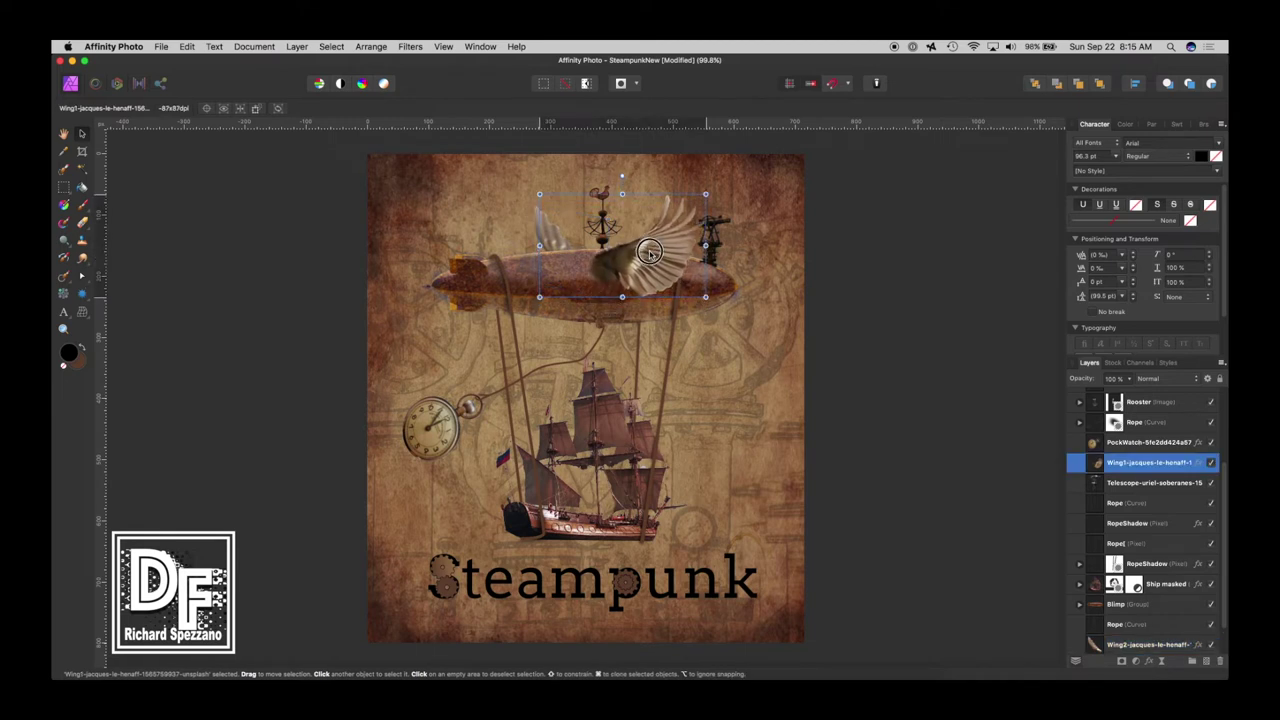
pyautogui.moveTo(649, 252); pyautogui.dragTo(651, 257)
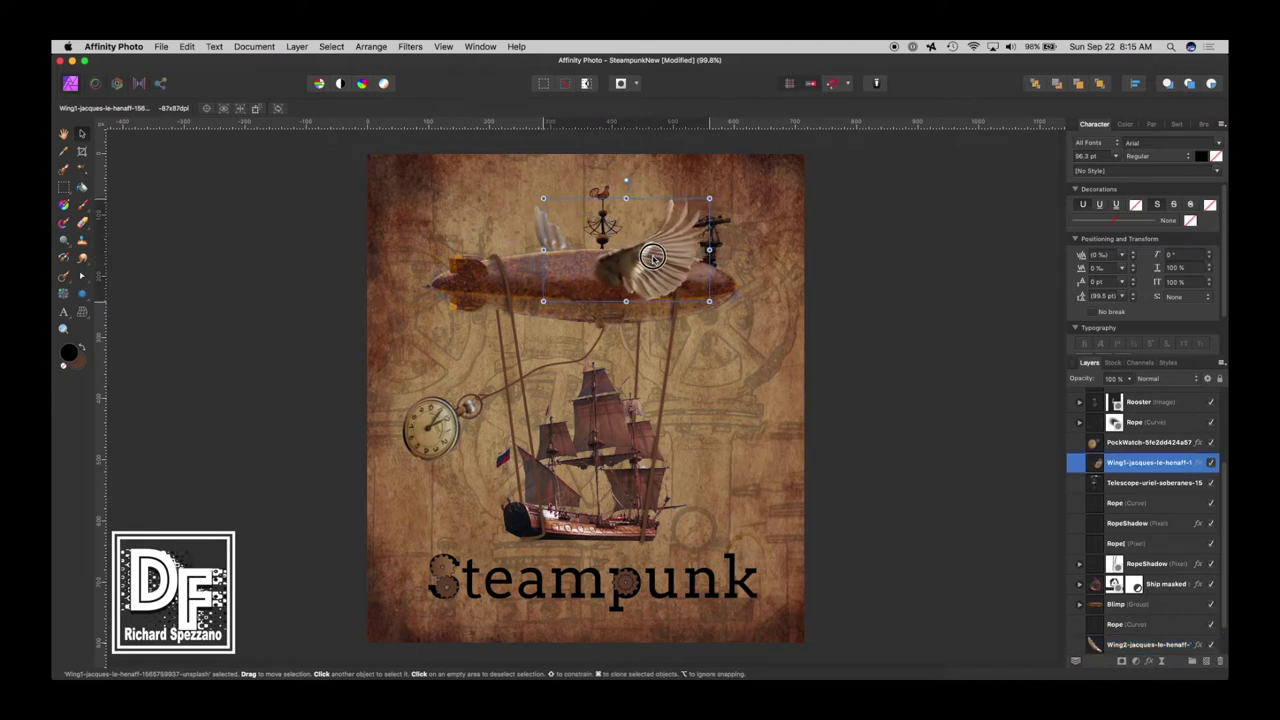
# Step: Shift the rear wing slightly toward the blimp's tail and rotate it a little counter-clockwise
pyautogui.click(545, 226)
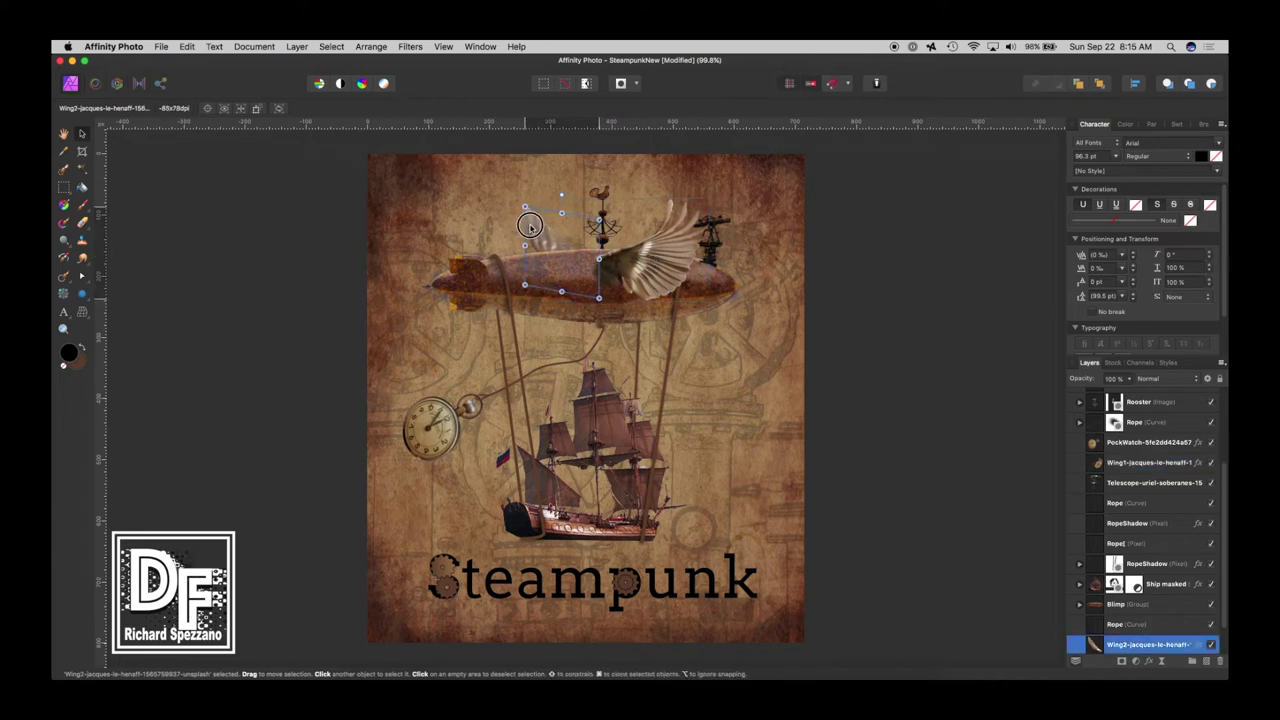
pyautogui.moveTo(530, 225); pyautogui.dragTo(533, 224)
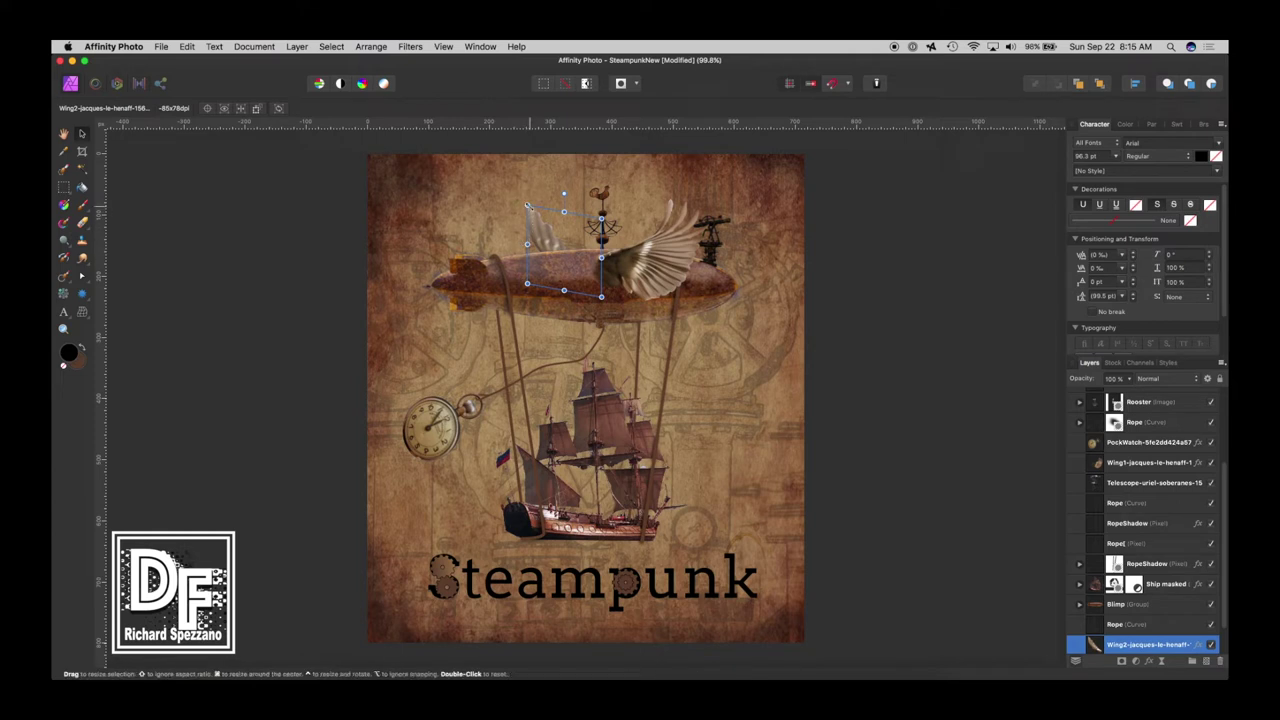
pyautogui.moveTo(564, 193); pyautogui.dragTo(561, 194)
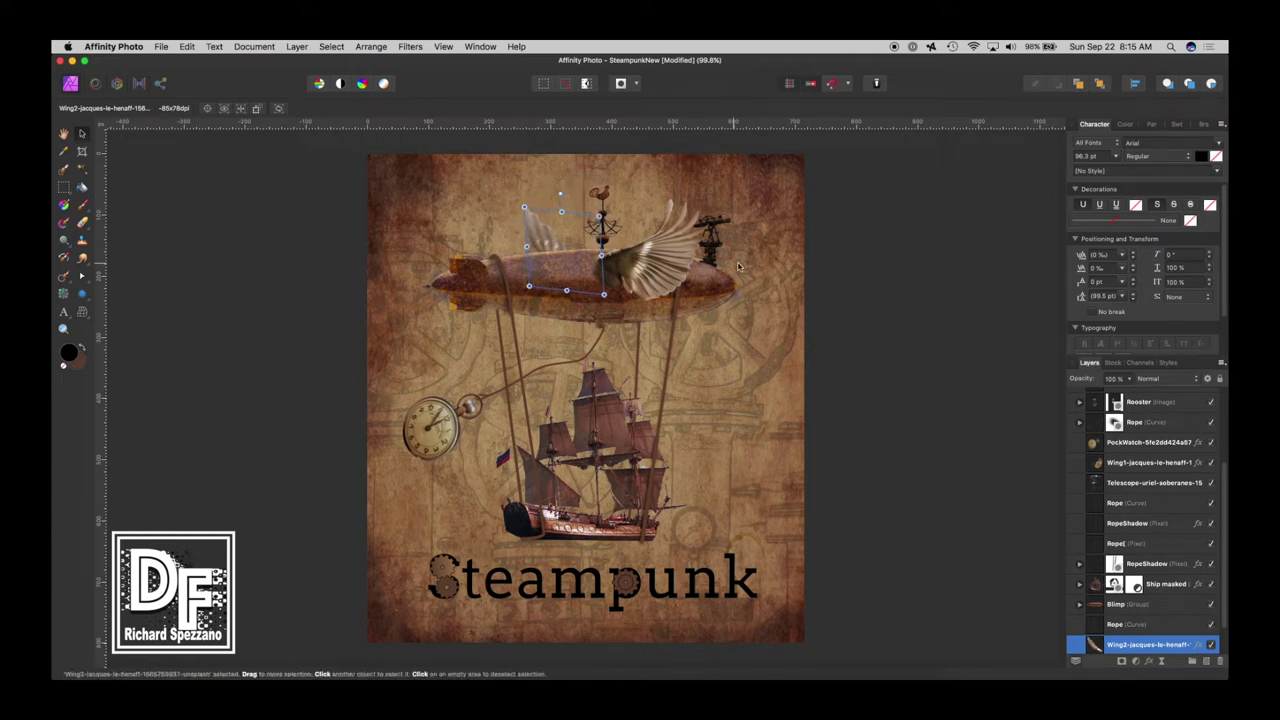
pyautogui.click(891, 246)
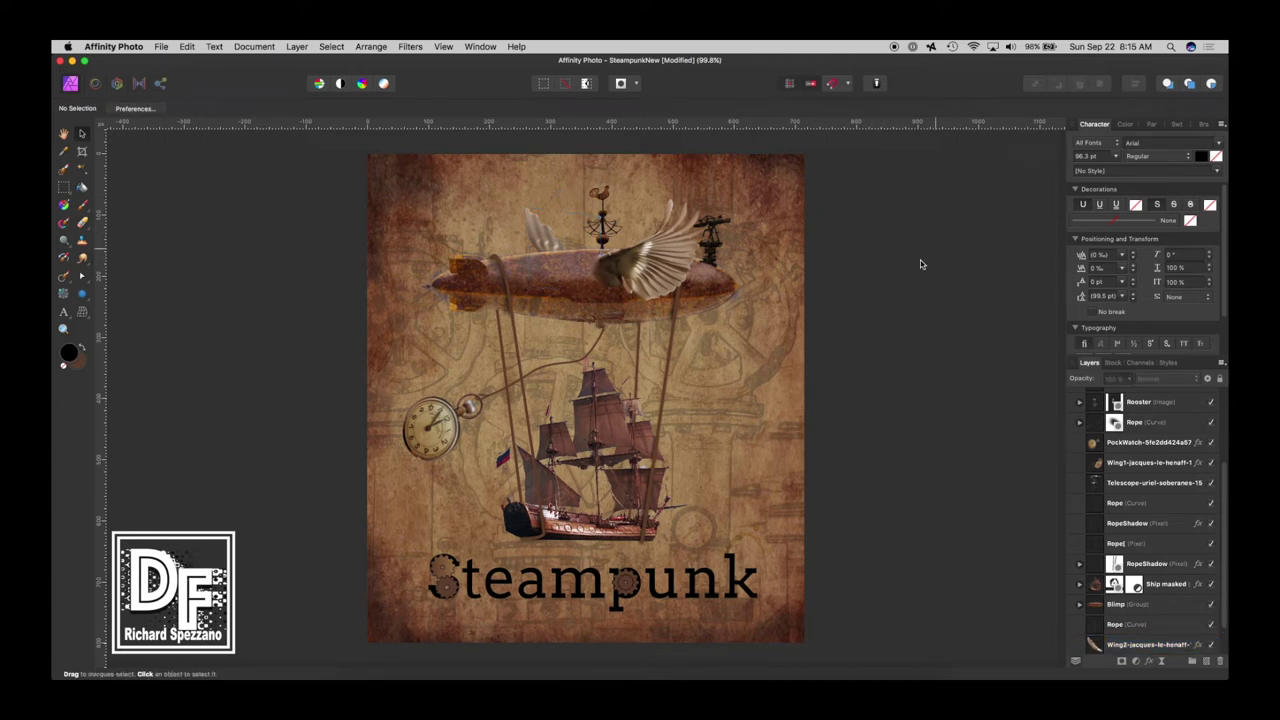
# Step: Scale the front wing down further and place it slightly lower on the blimp's side
pyautogui.click(628, 267)
pyautogui.click(666, 236)
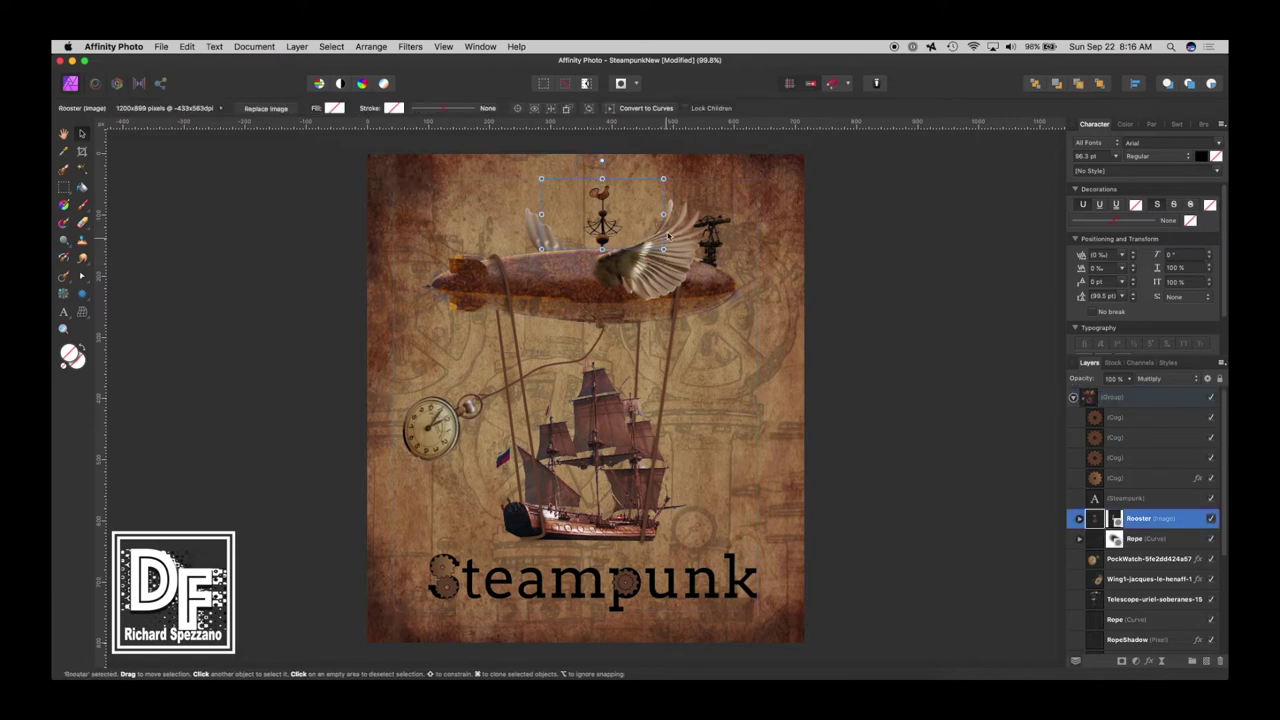
pyautogui.click(703, 212)
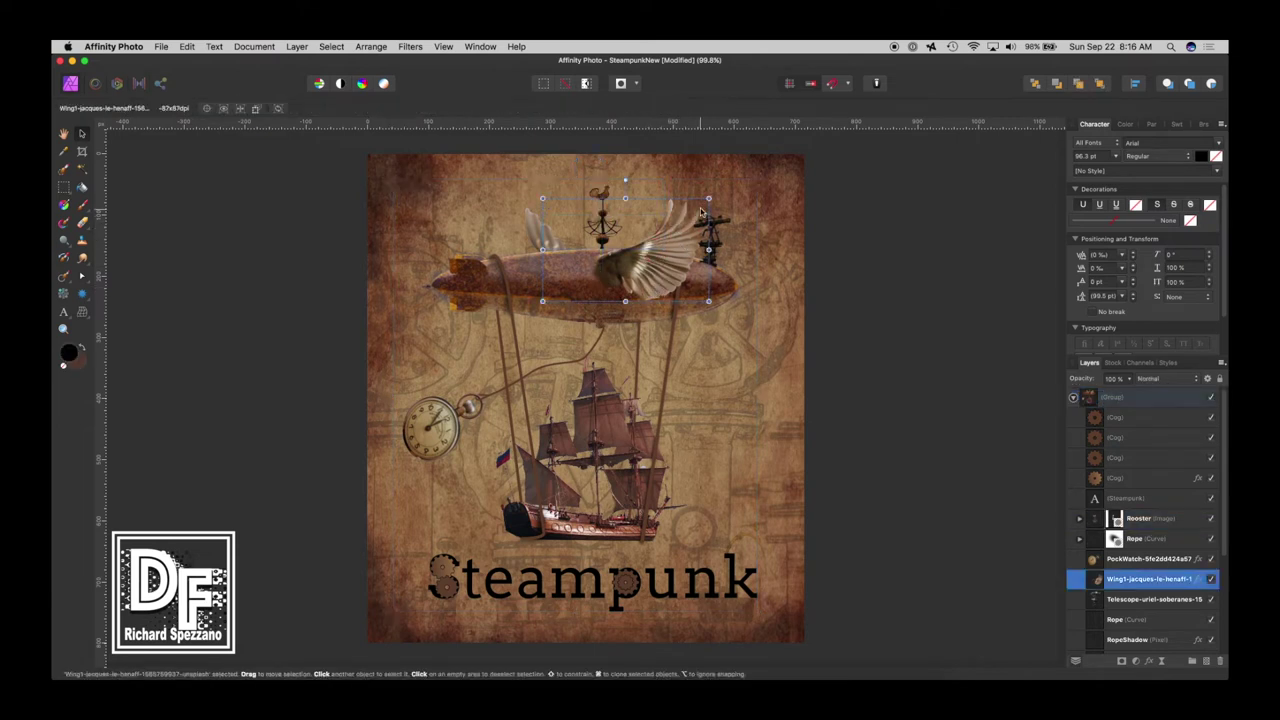
pyautogui.moveTo(701, 212); pyautogui.dragTo(697, 210)
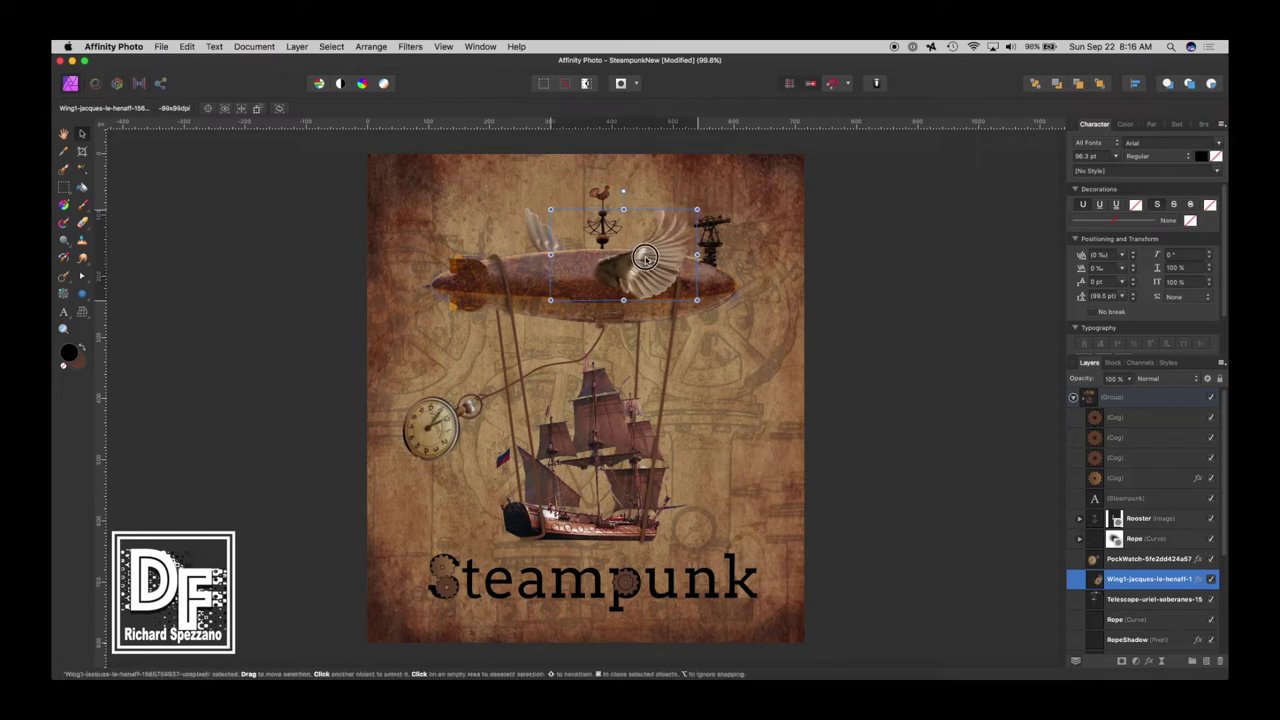
pyautogui.moveTo(645, 258); pyautogui.dragTo(644, 262)
# Step: Lower the rear wing slightly and tilt it further counter-clockwise toward the blimp's tail
pyautogui.click(530, 229)
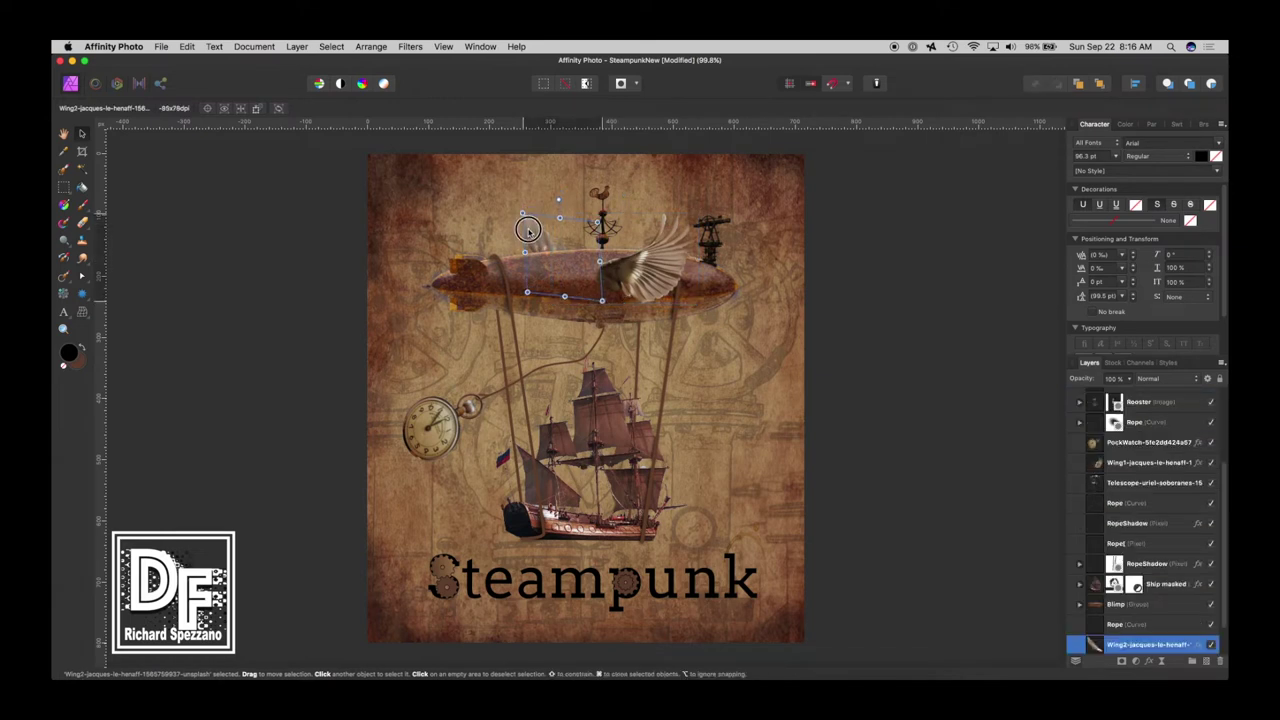
pyautogui.click(882, 257)
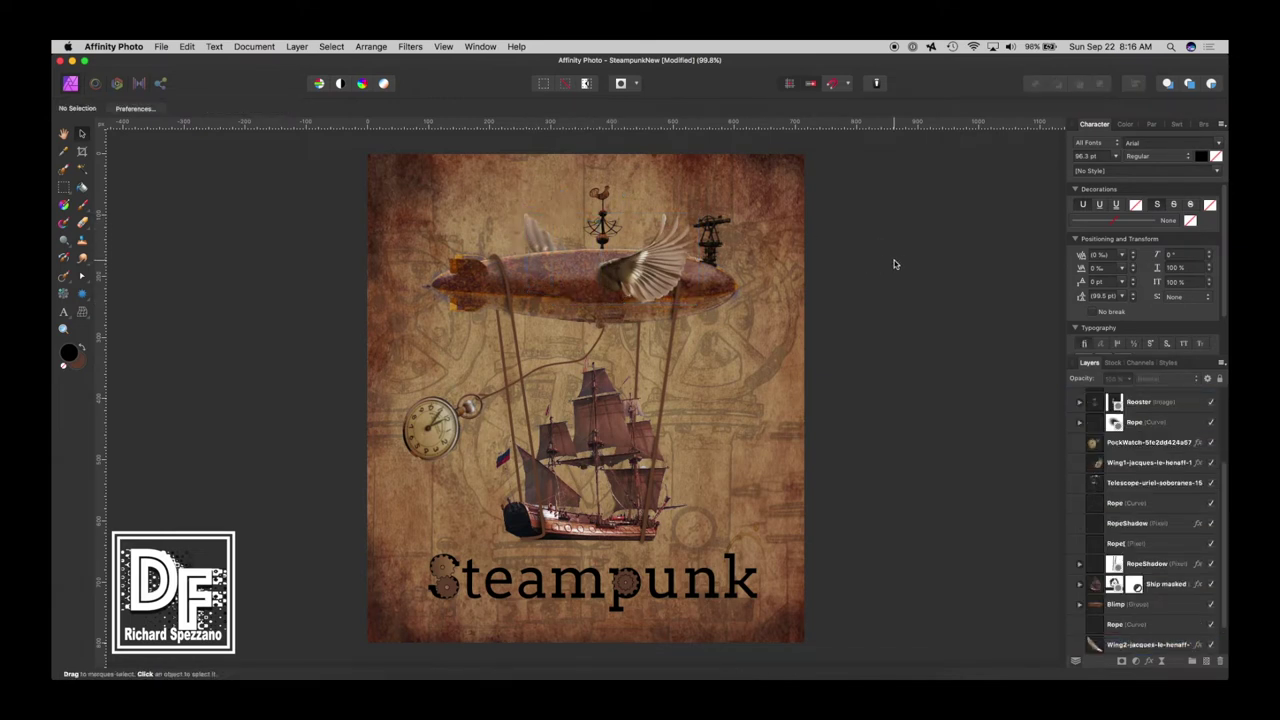
pyautogui.click(541, 242)
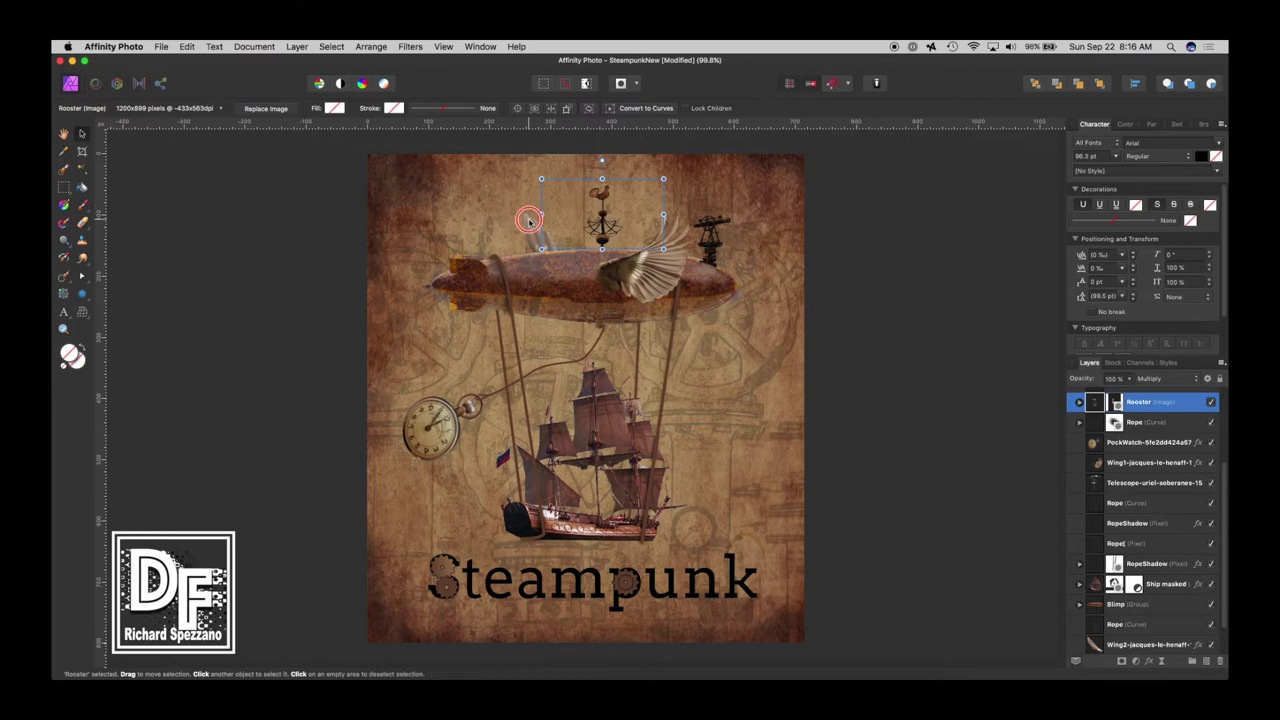
pyautogui.click(530, 220)
pyautogui.moveTo(551, 199); pyautogui.dragTo(523, 231)
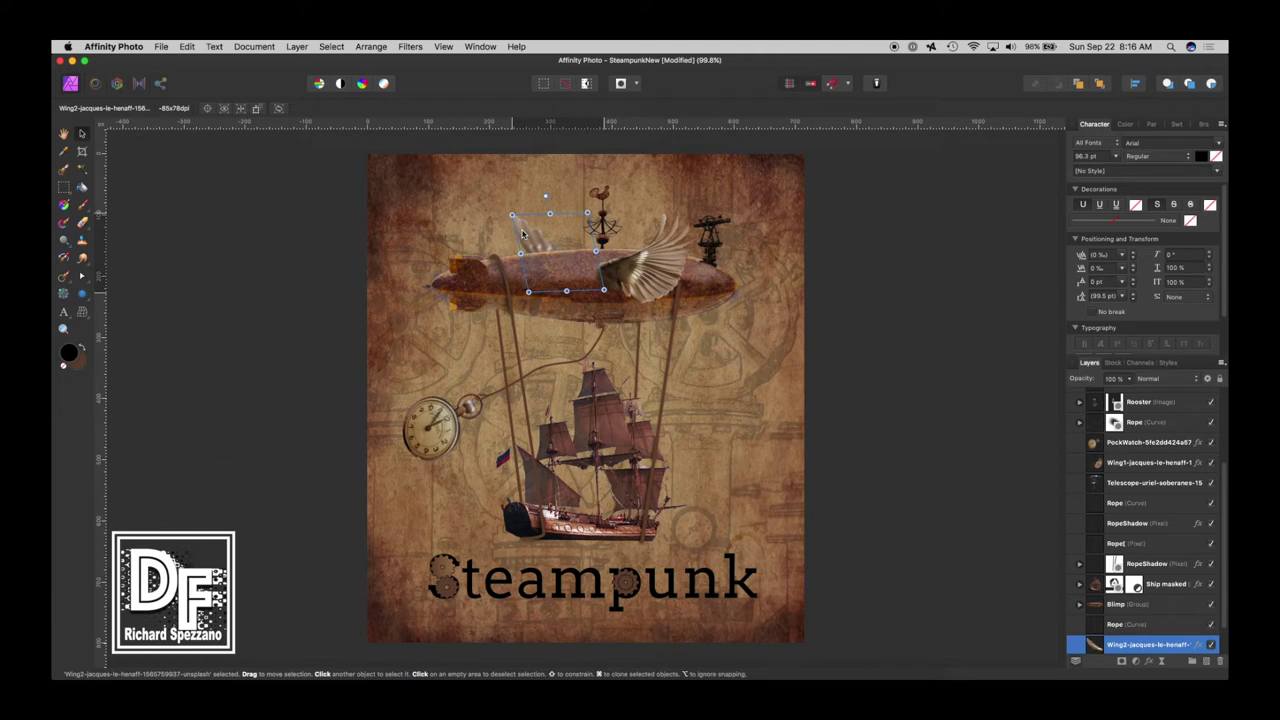
pyautogui.click(917, 285)
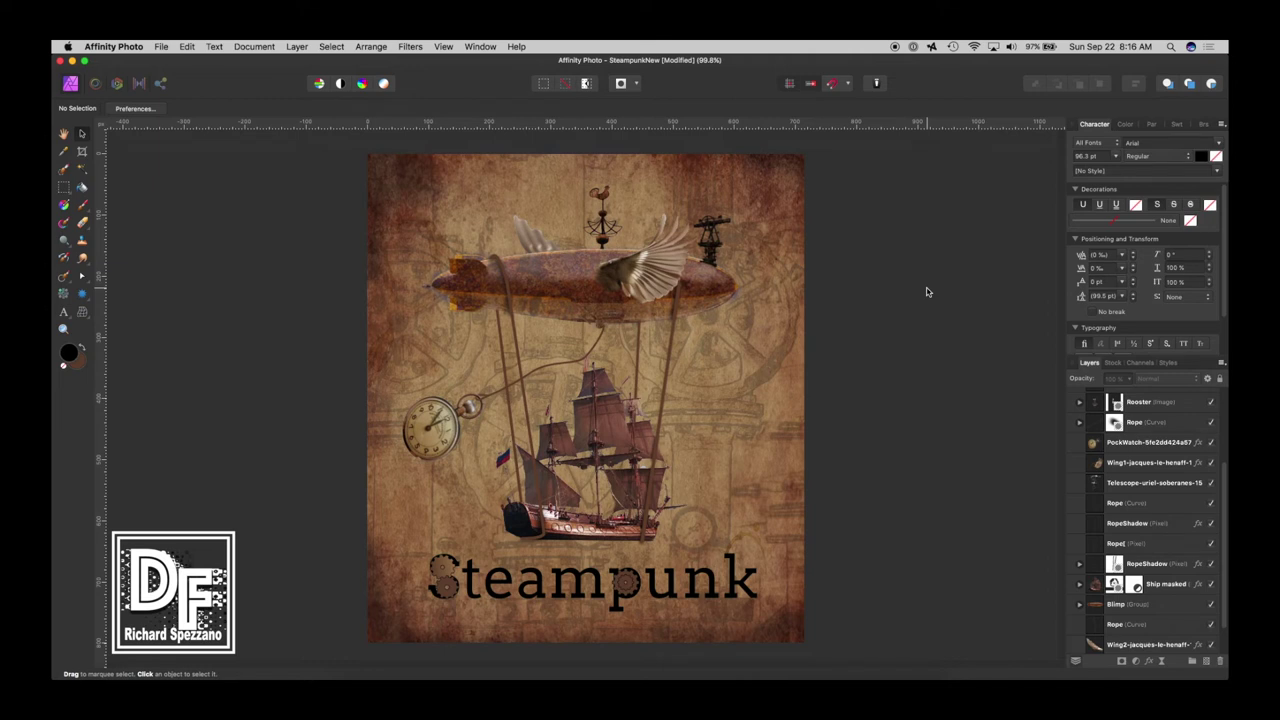
# Step: Add a new pixel layer between the front wing and telescope layers and name it "Wing SHadow"
pyautogui.click(658, 270)
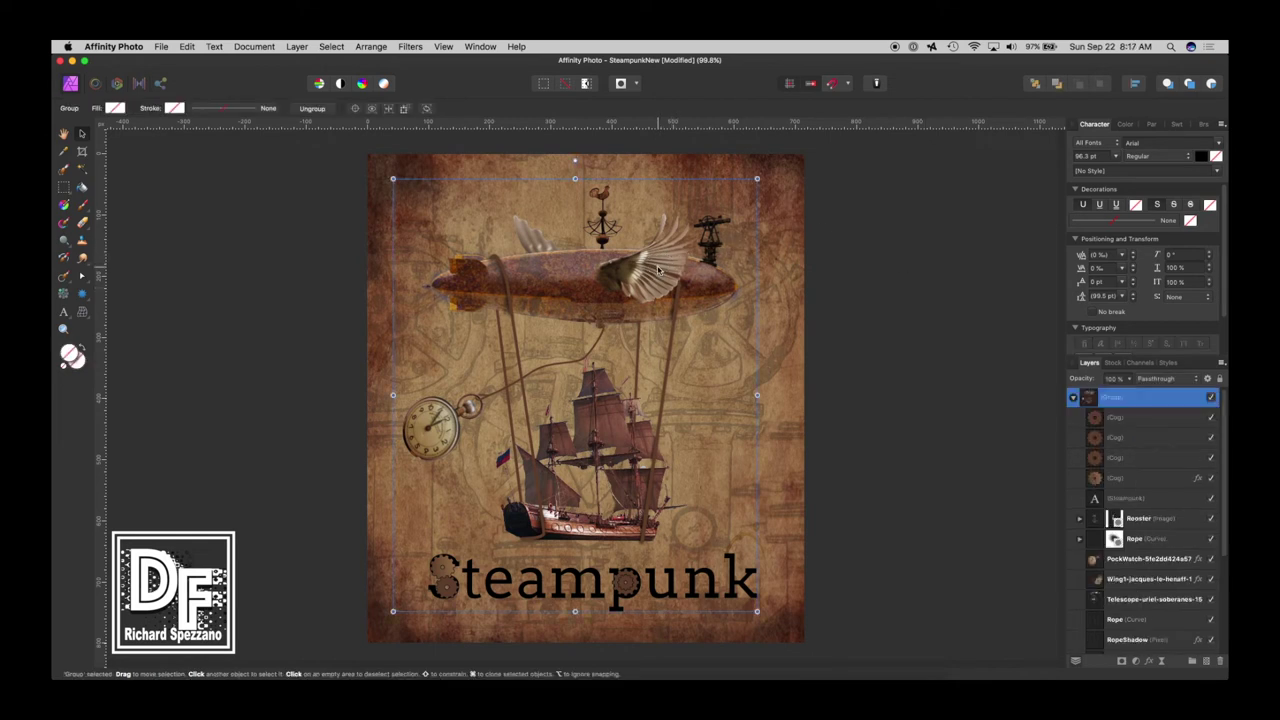
pyautogui.doubleClick(652, 269)
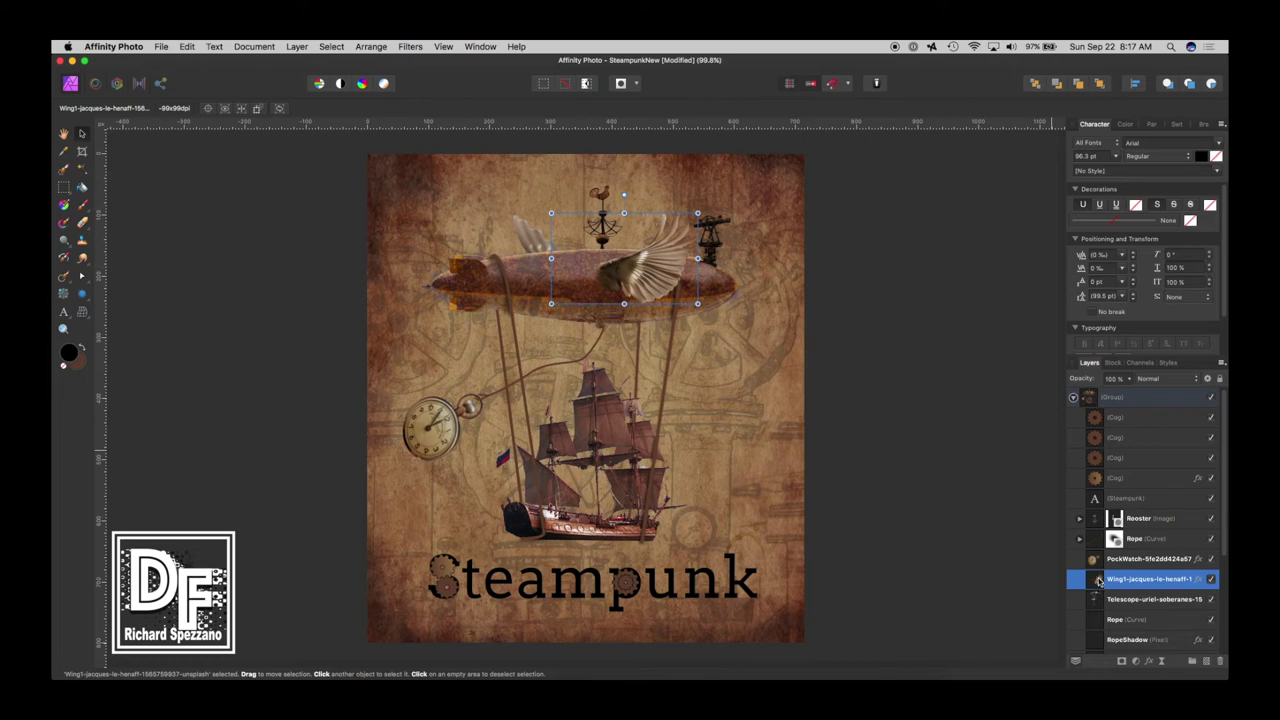
pyautogui.click(1116, 600)
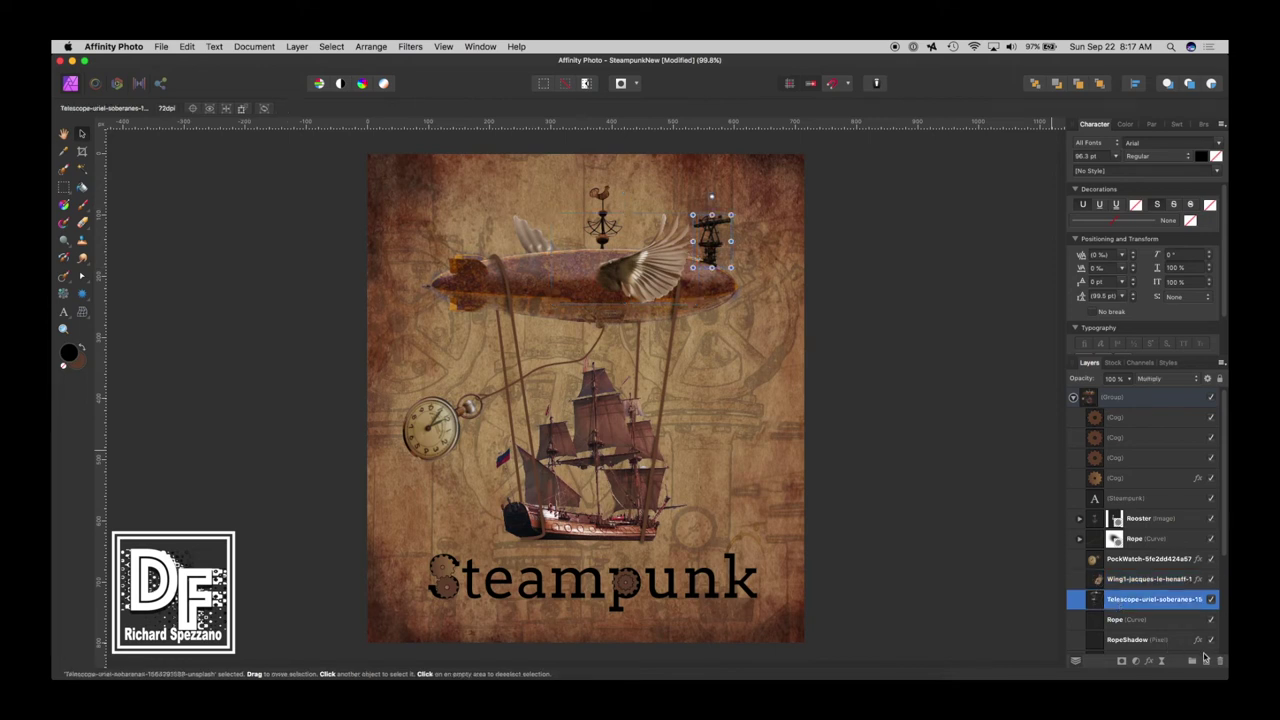
pyautogui.click(1205, 661)
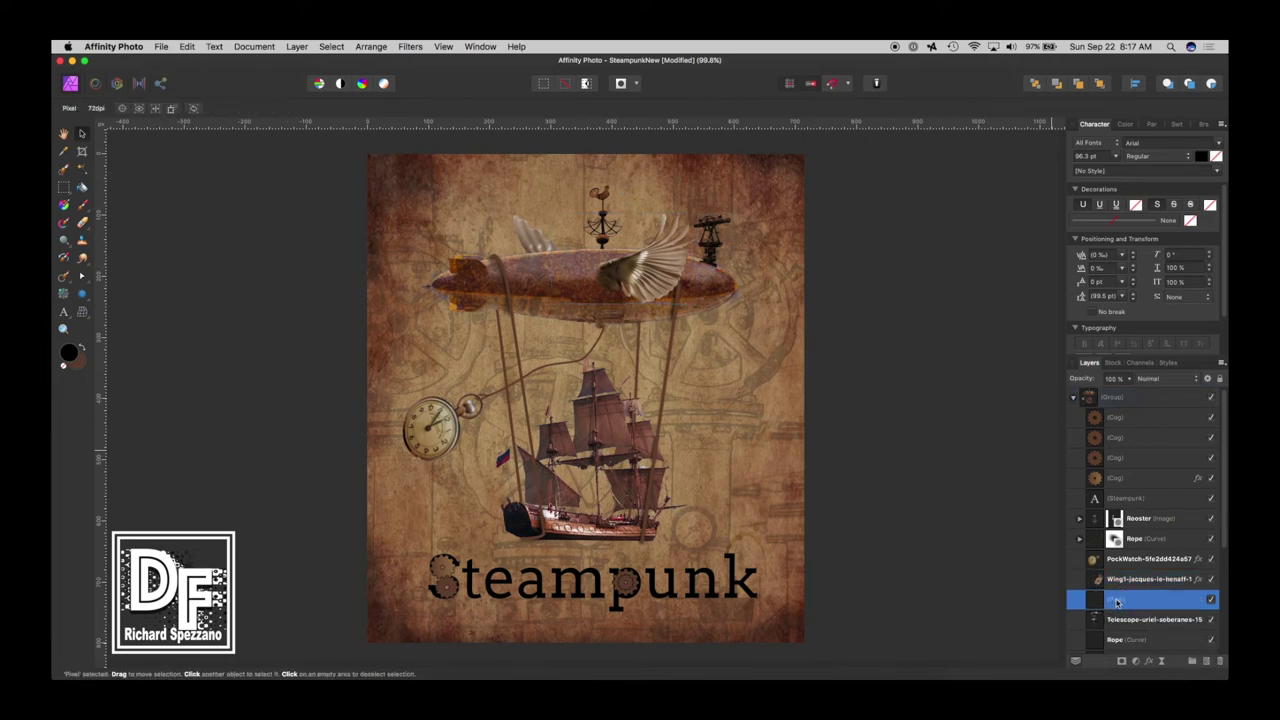
pyautogui.doubleClick(1116, 600)
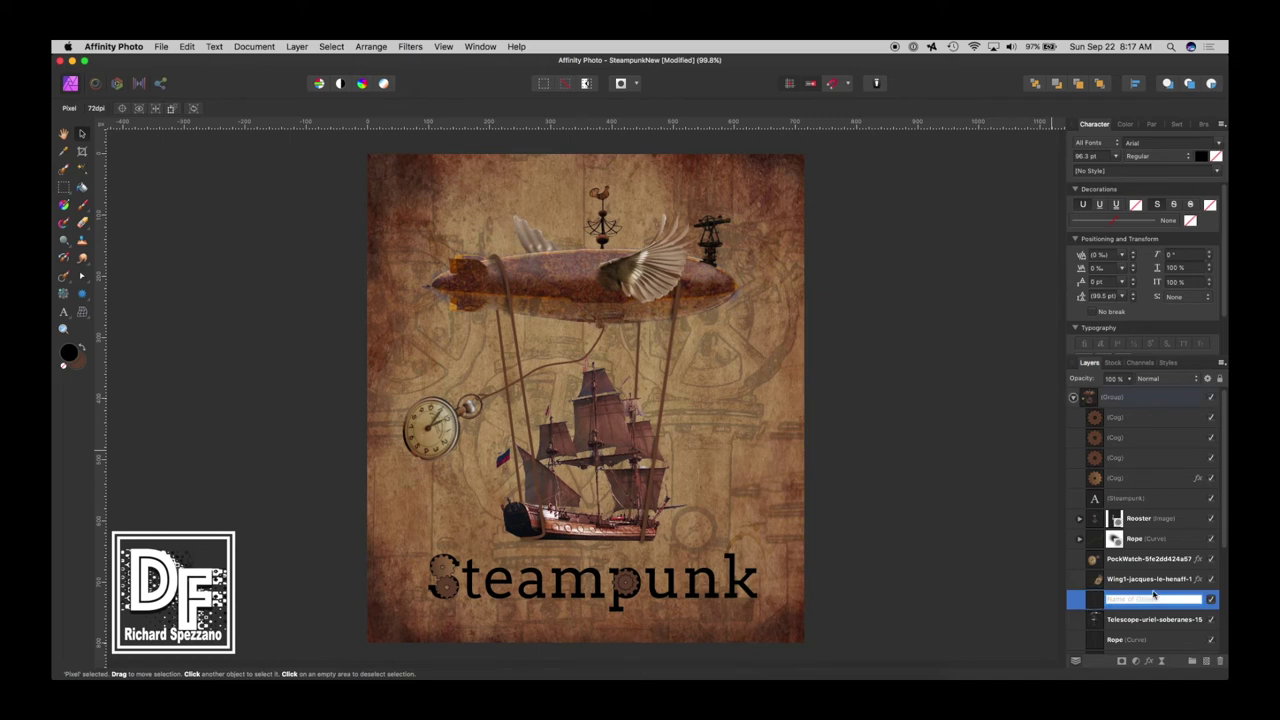
pyautogui.write('Wing SHadow')
pyautogui.press('Return')
# Step: Paint a soft black shadow beneath the front wing on the Wing SHadow layer, using a brush at 45% opacity
pyautogui.click(1134, 600)
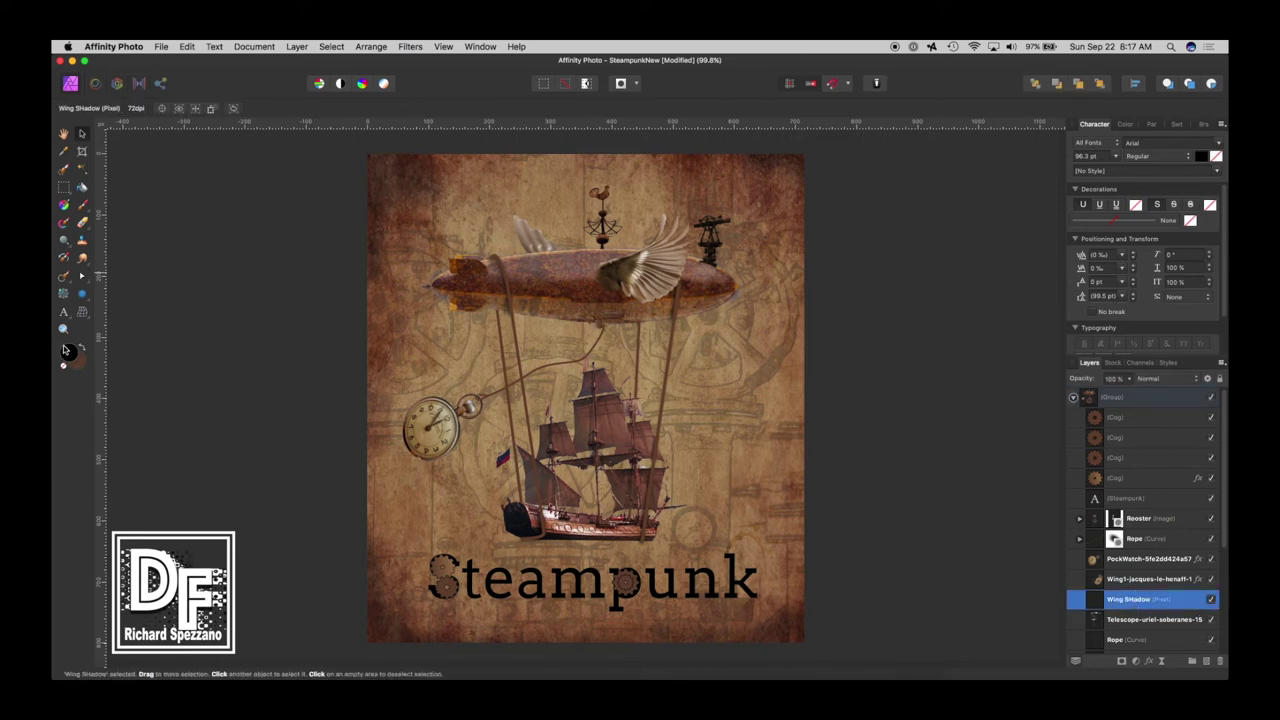
pyautogui.click(83, 205)
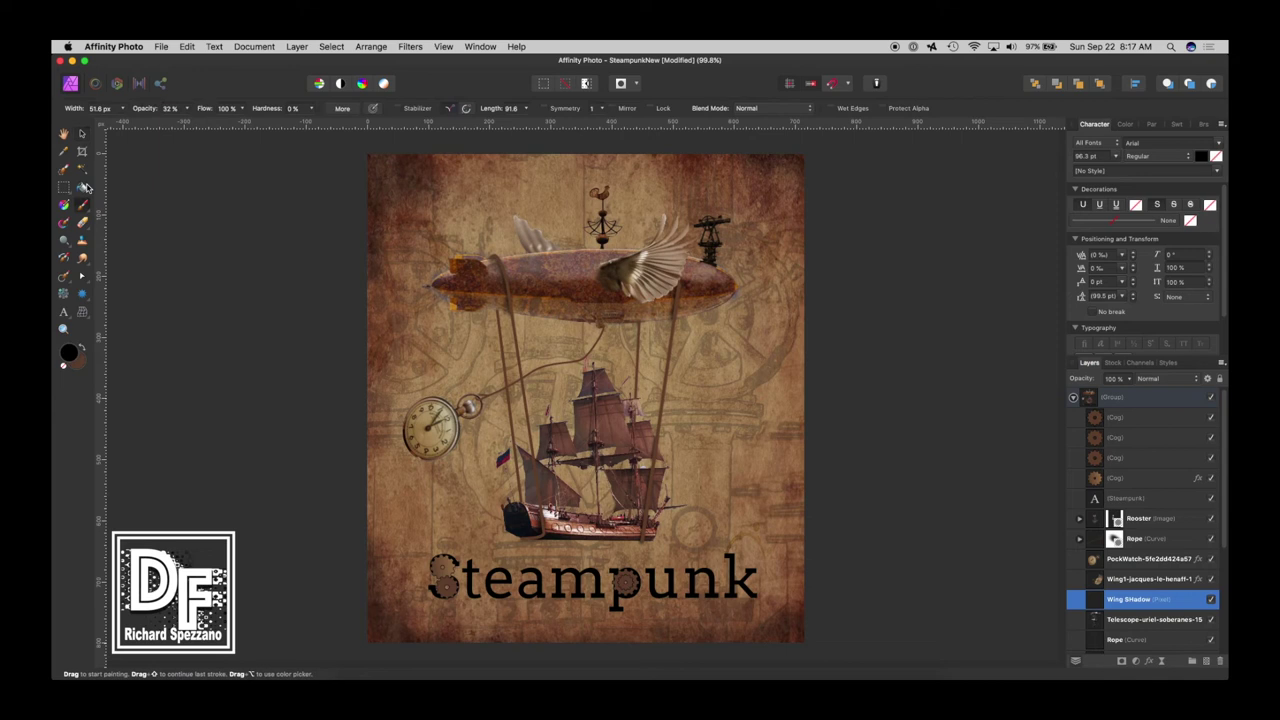
pyautogui.click(184, 110)
pyautogui.moveTo(186, 122); pyautogui.dragTo(198, 122)
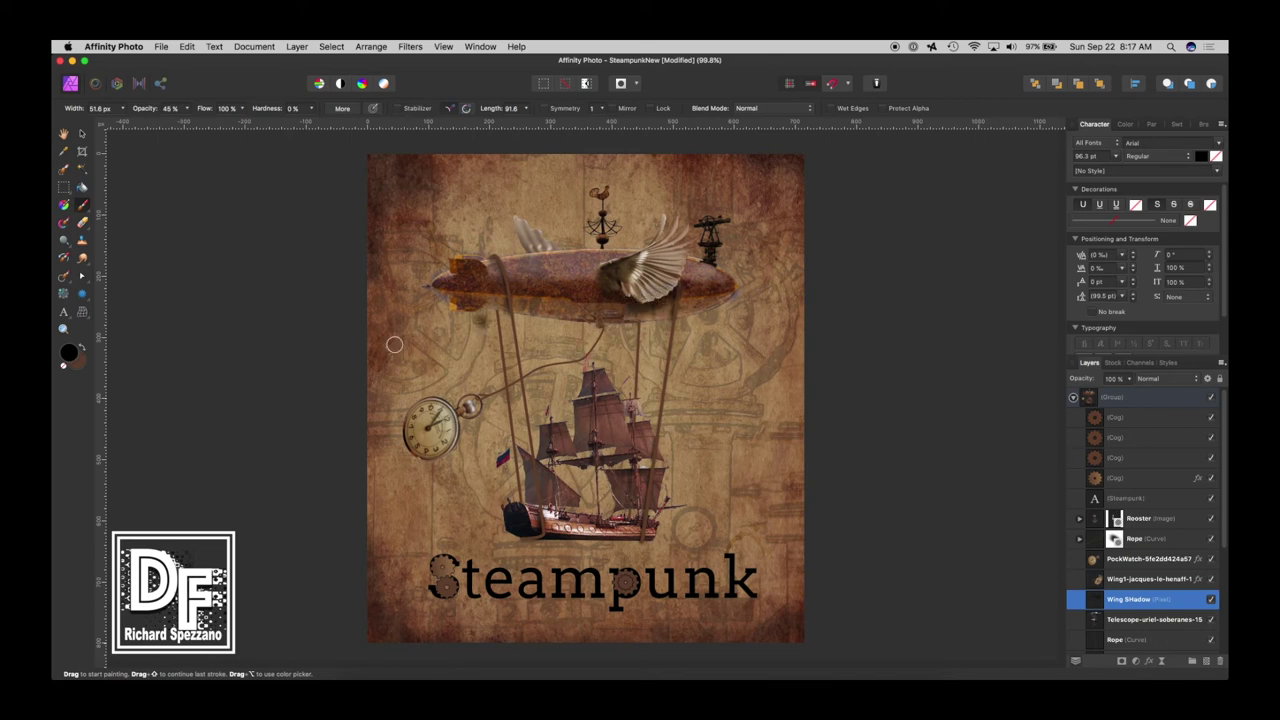
# Step: Apply a Gaussian Blur layer effect with a 6.2 px radius to the Wing SHadow layer
pyautogui.click(82, 134)
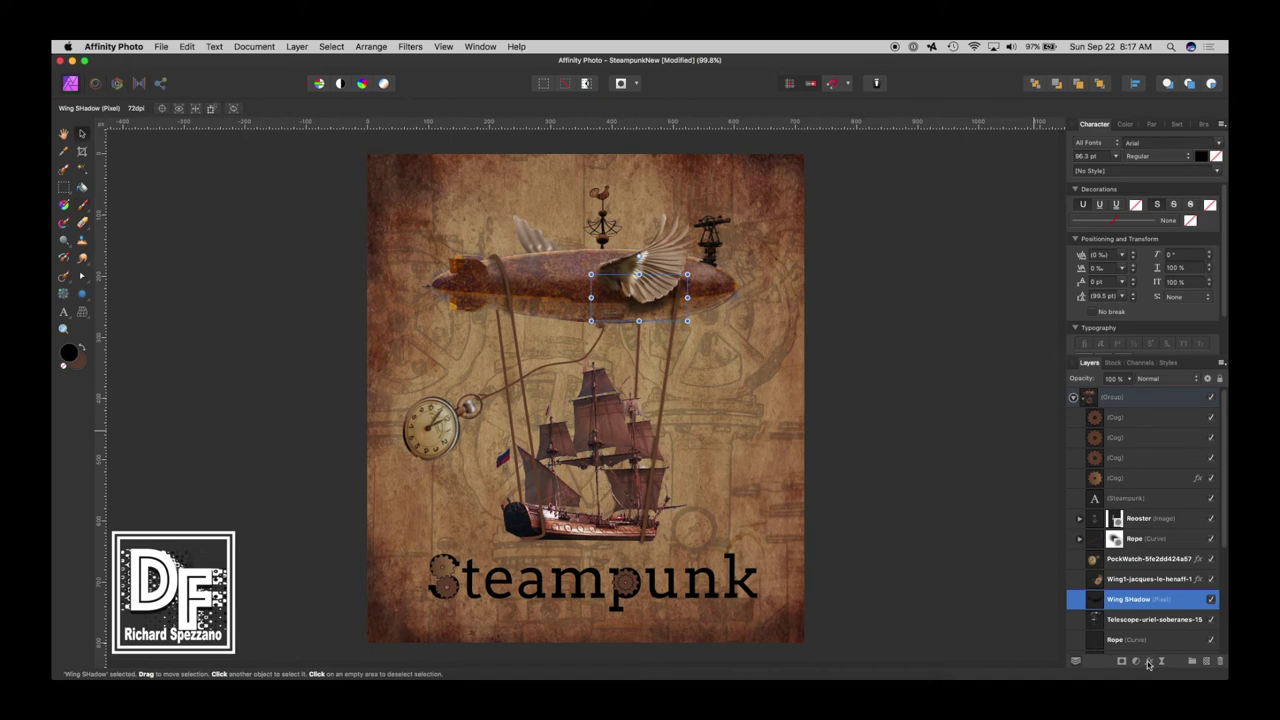
pyautogui.click(1148, 663)
pyautogui.click(875, 164)
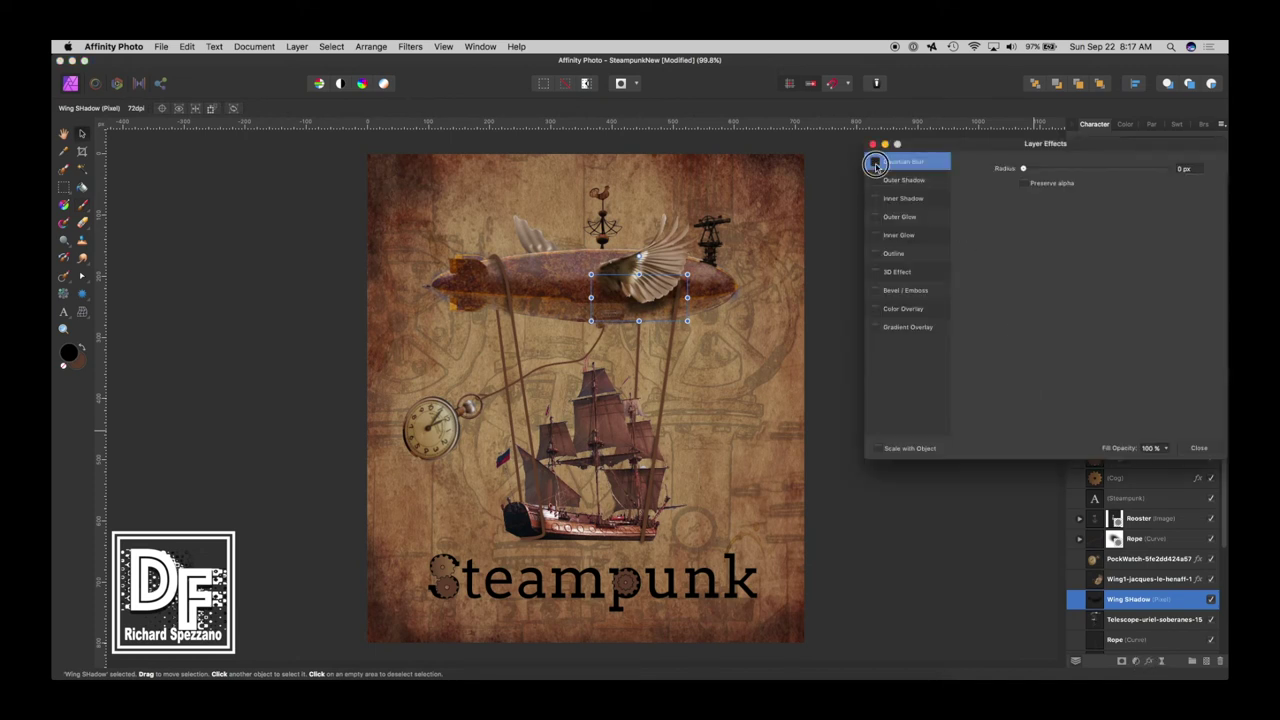
pyautogui.moveTo(1026, 168); pyautogui.dragTo(1078, 168)
pyautogui.click(871, 145)
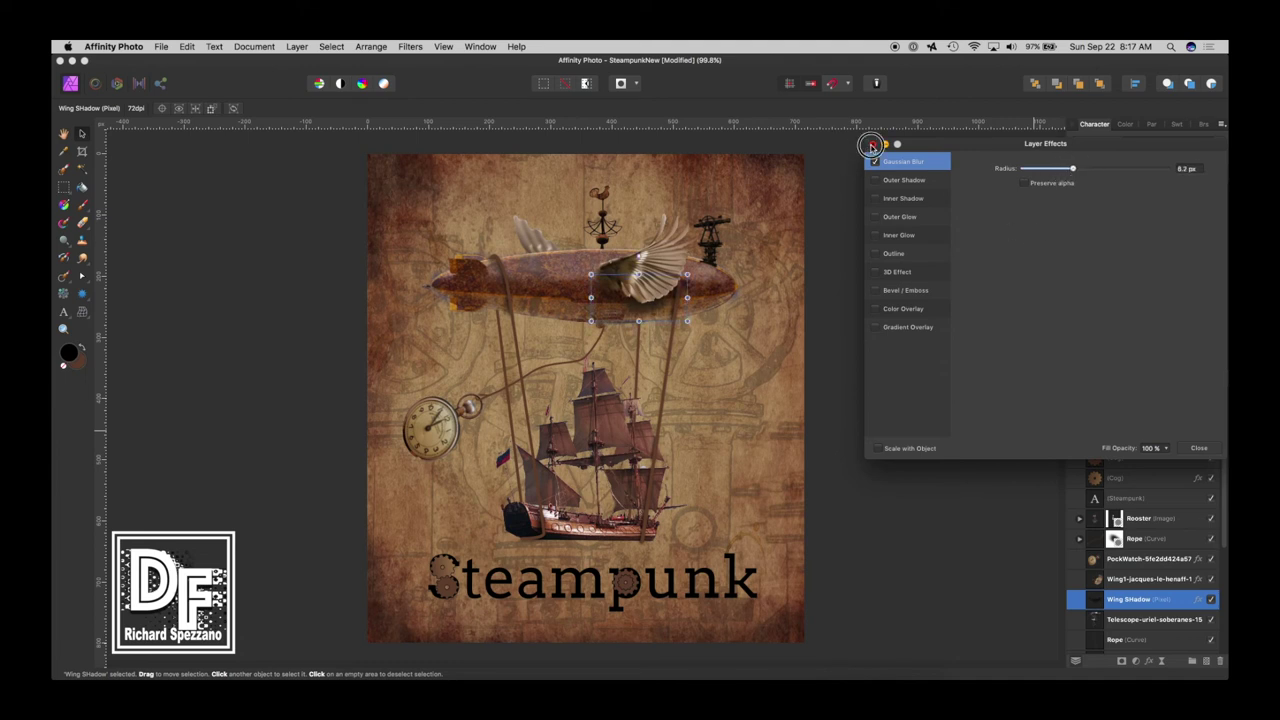
pyautogui.click(64, 134)
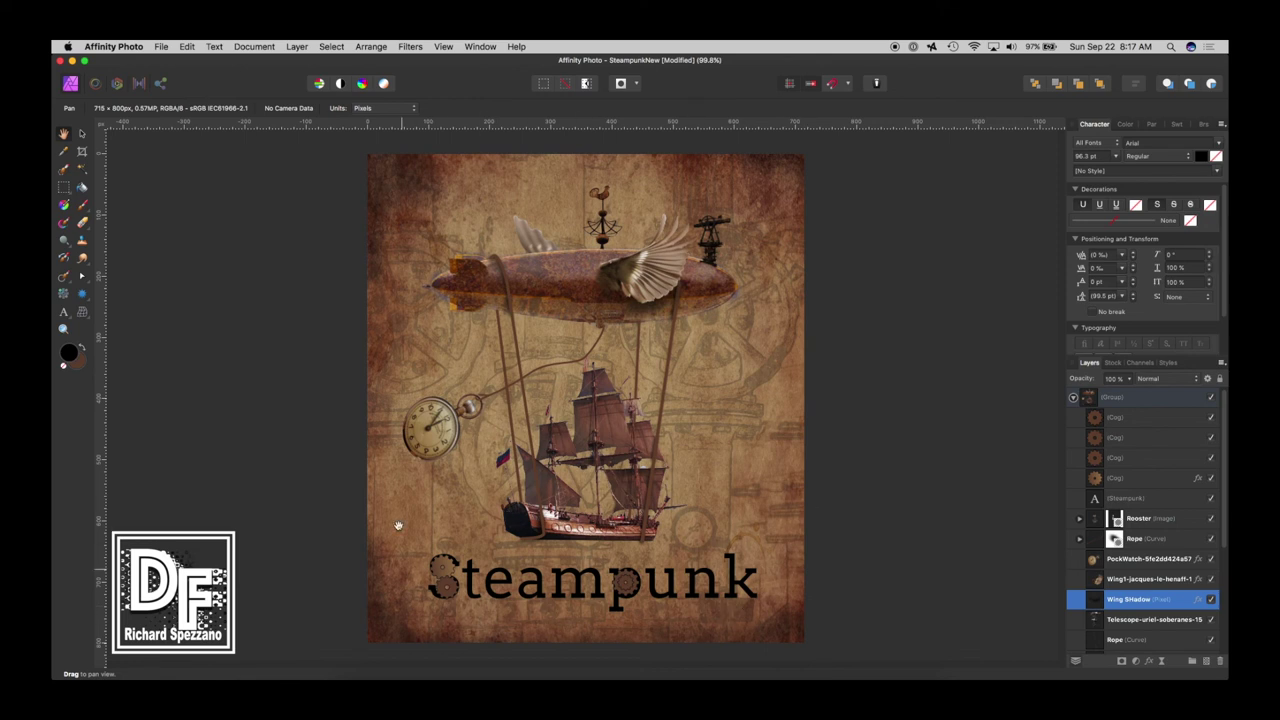
pyautogui.click(82, 133)
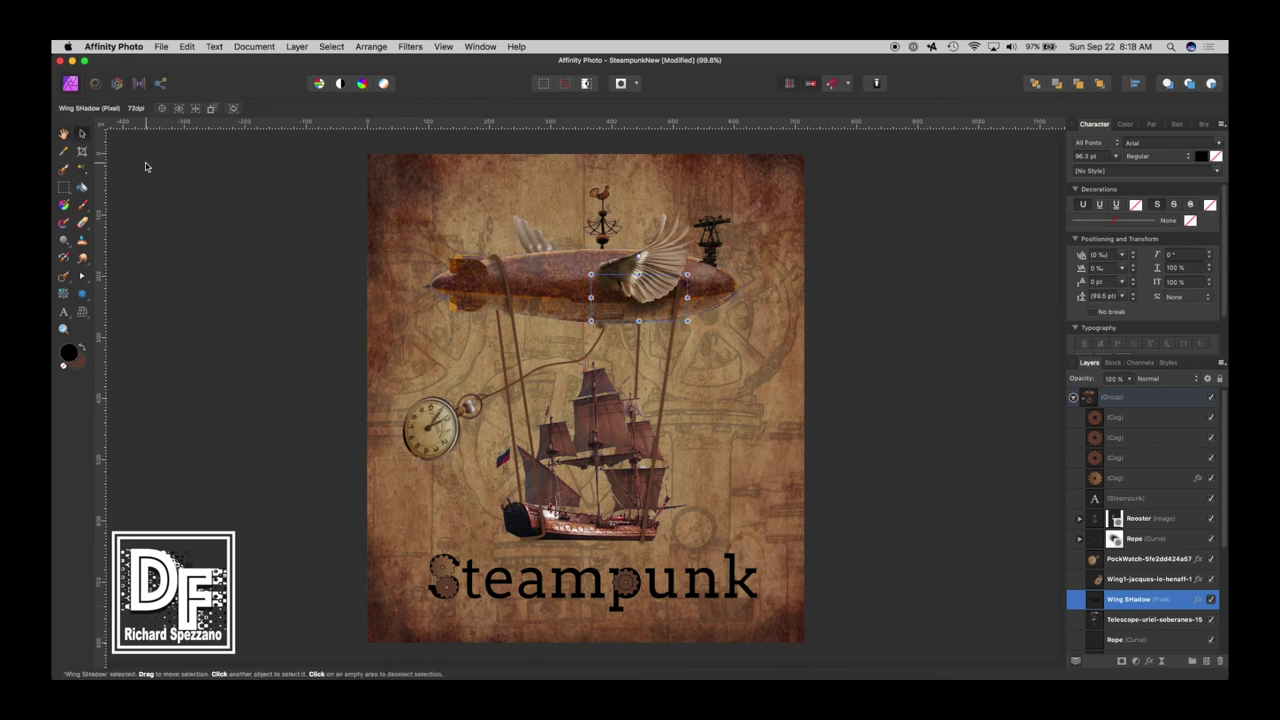
pyautogui.click(179, 198)
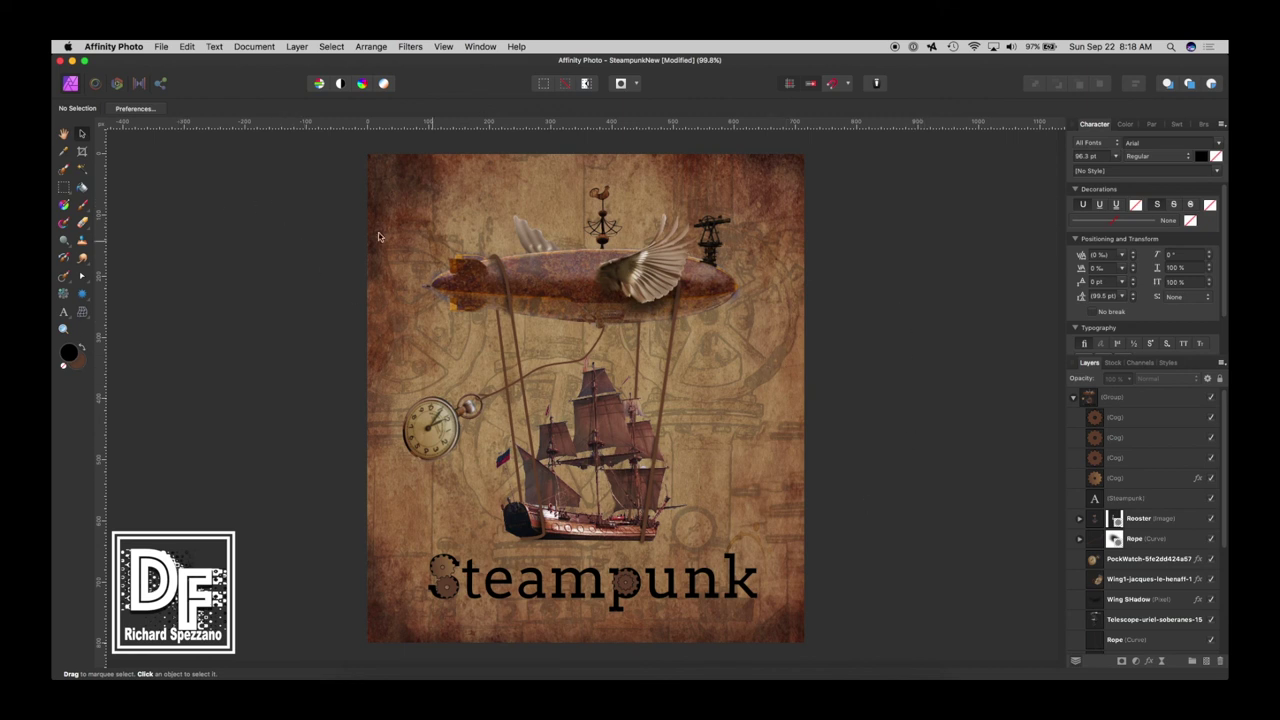
pyautogui.click(64, 136)
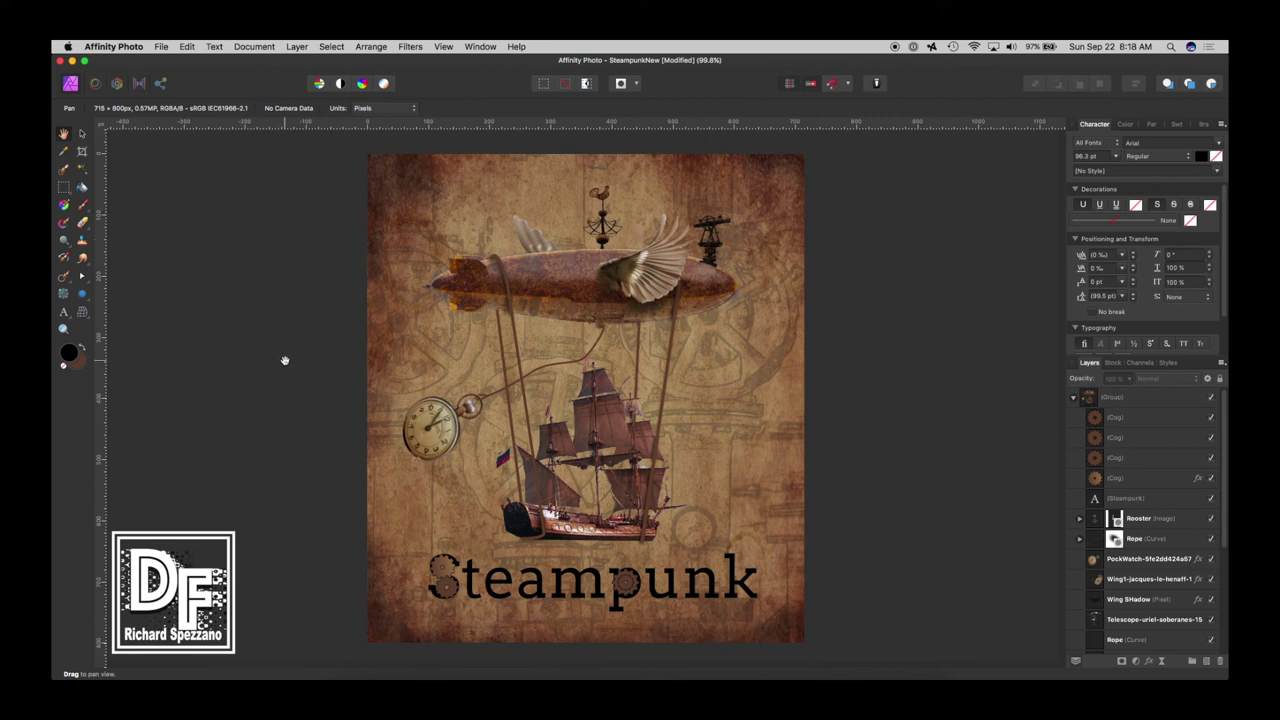
pyautogui.press('v')
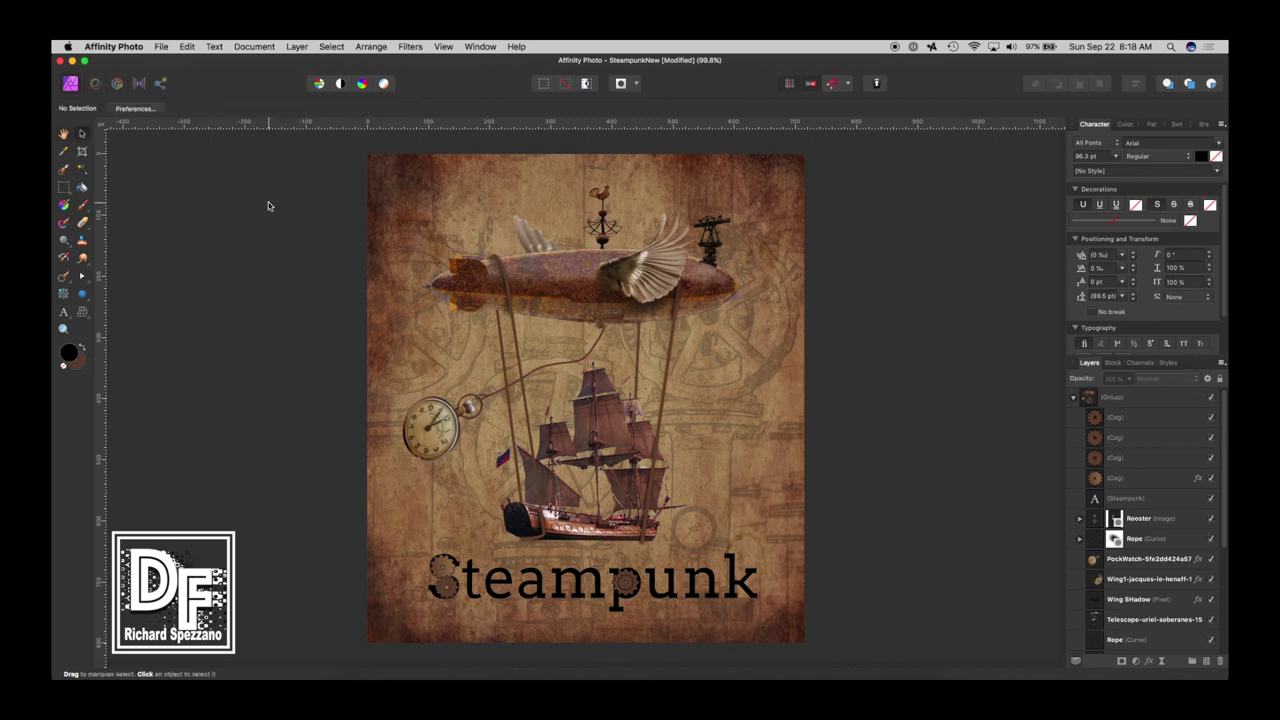